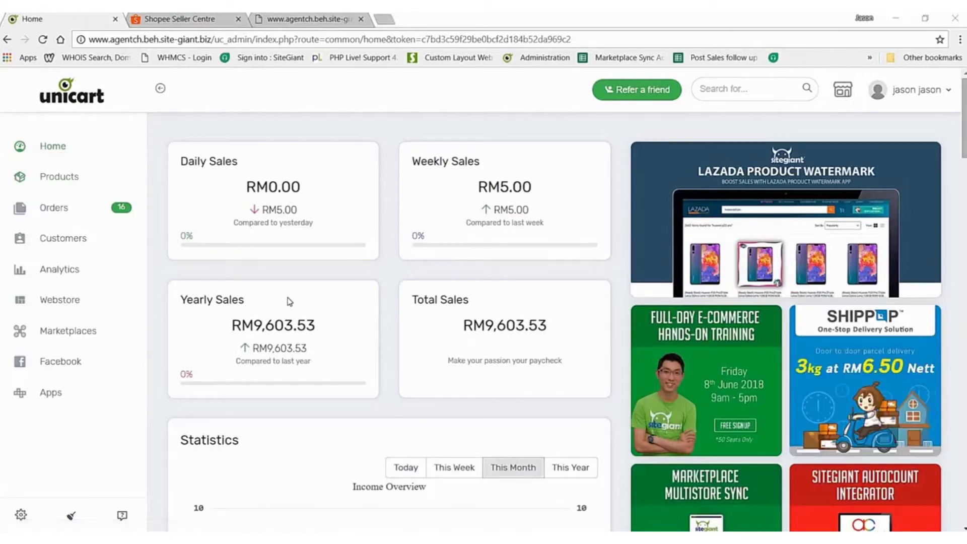
Go to the Products list and start a new product
click(80, 178)
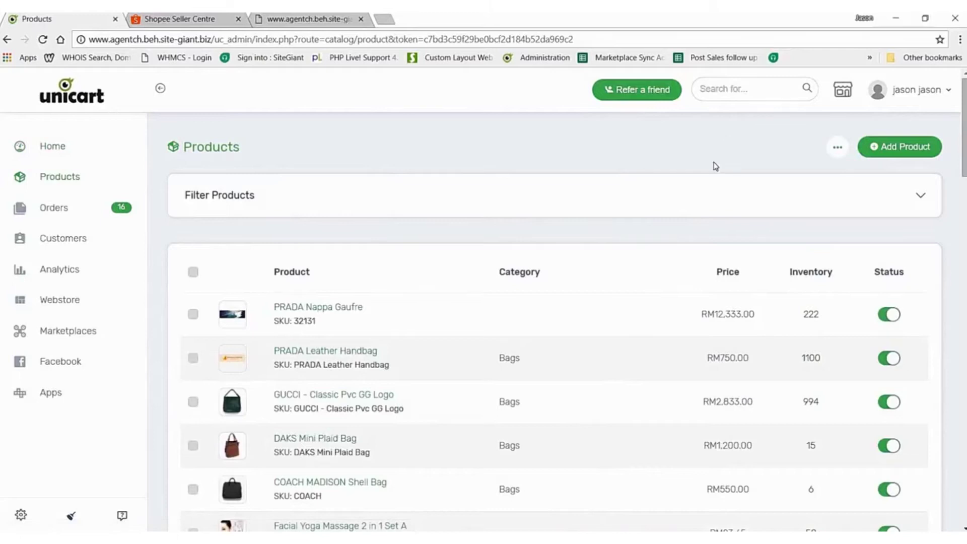
click(893, 148)
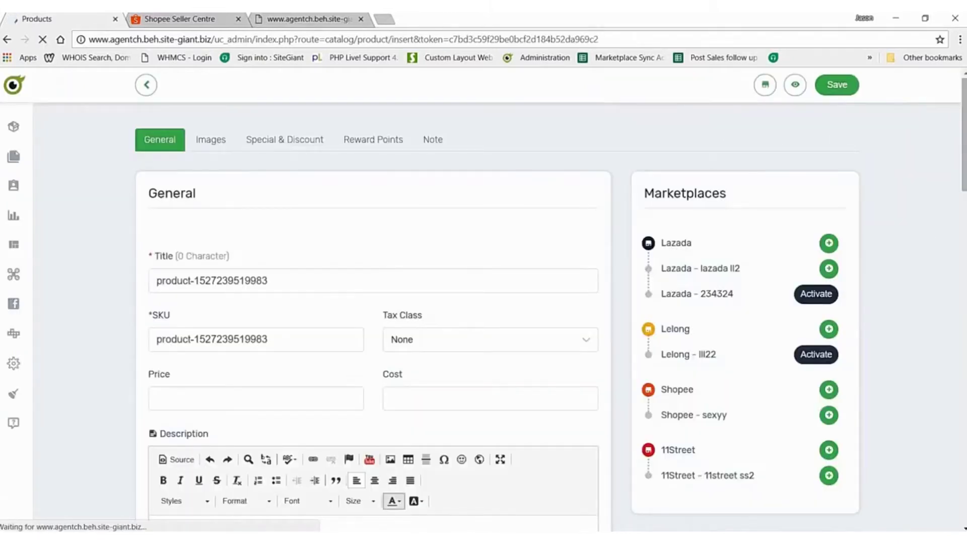
Copy 'HDMI Cable AUKEY GOLD' from Notepad and paste it as the product title
click(282, 342)
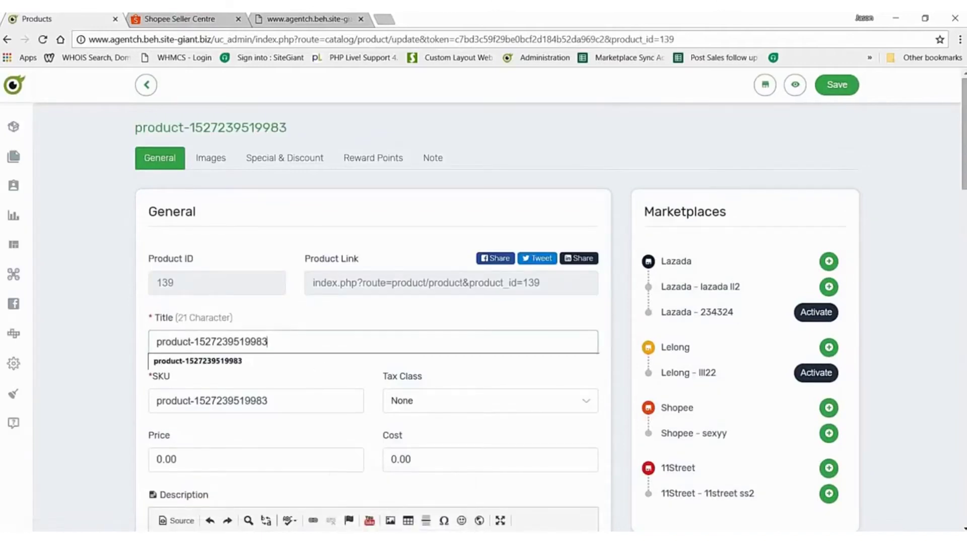
key(alt+Tab)
click(183, 108)
drag(158, 139, 62, 139)
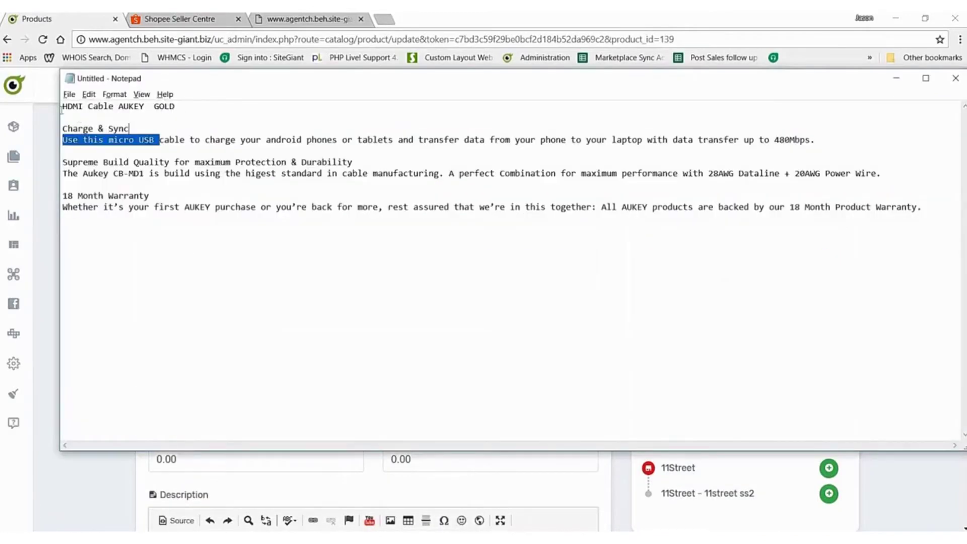
drag(175, 107, 56, 111)
key(ctrl+c)
key(alt+Tab)
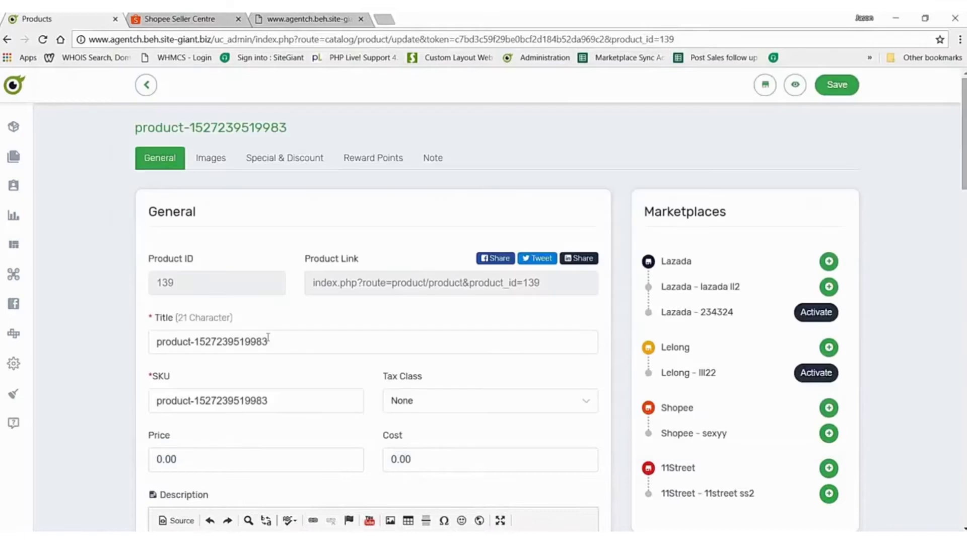
key(ctrl+a)
key(ctrl+v)
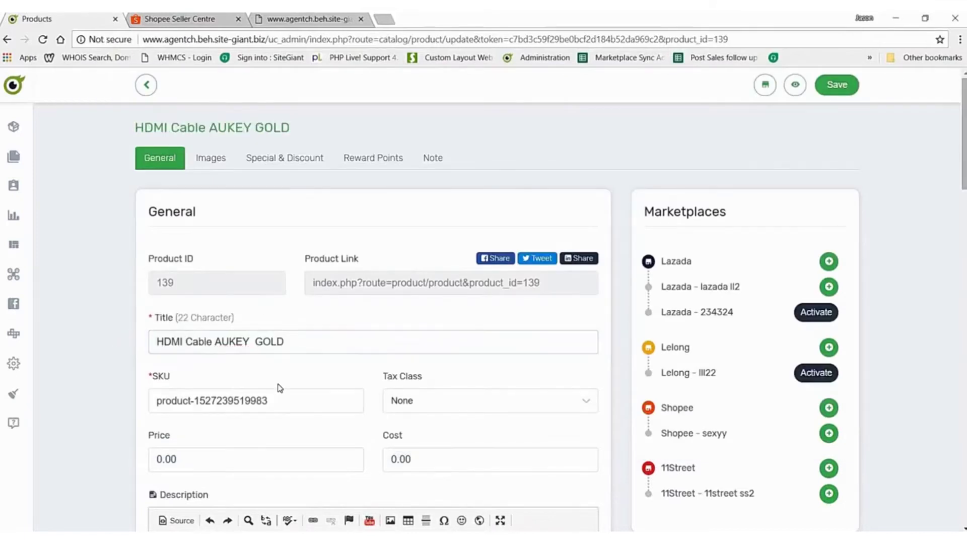
Replace the SKU with HDMI-001 and set the price to 100
click(147, 401)
key(ctrl+a)
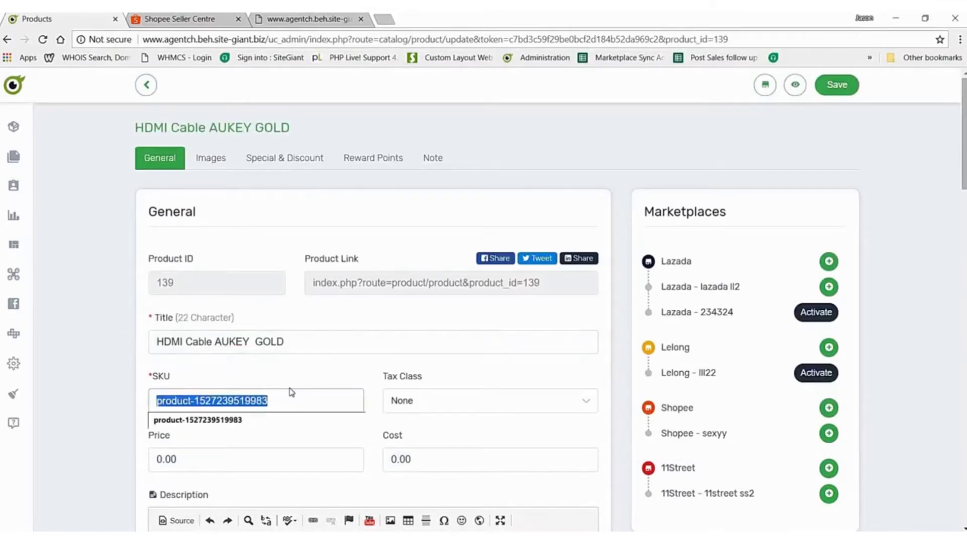
text(HDMI-001)
click(211, 459)
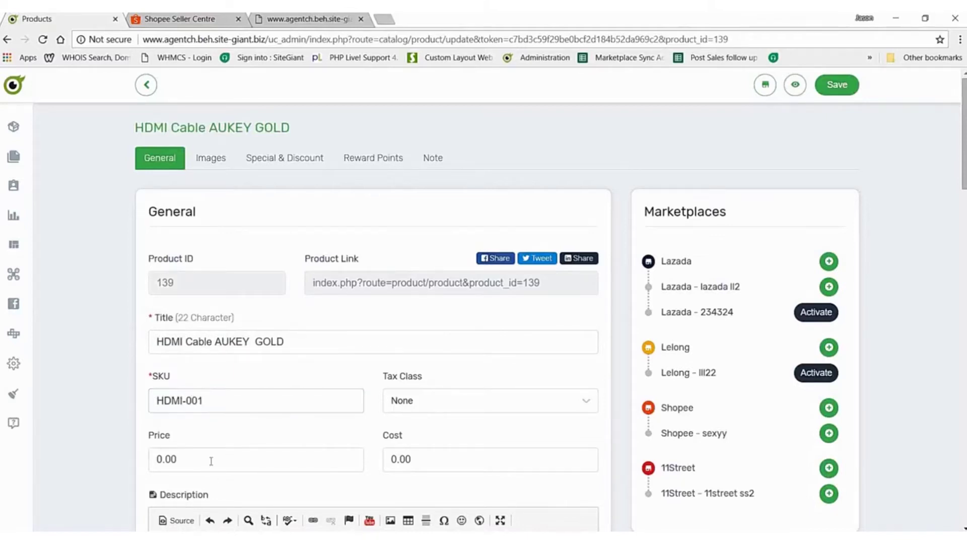
text(100)
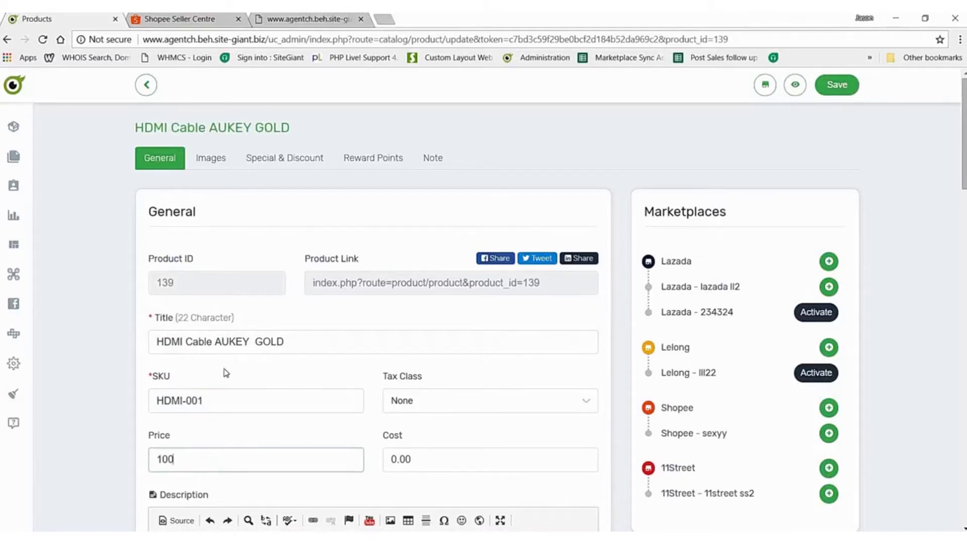
scroll(228, 352, down, 8)
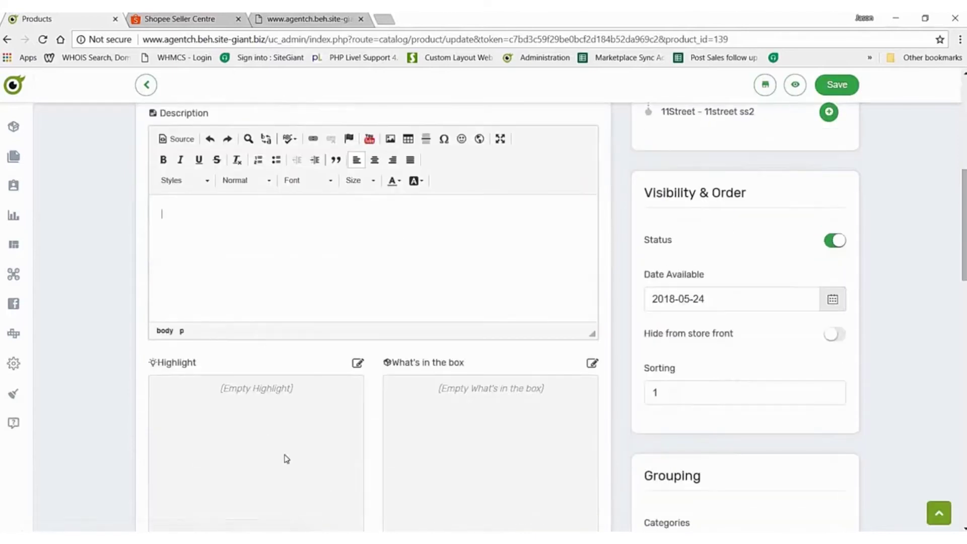
Paste the AUKEY cable description paragraphs from Notepad into the Description editor
key(alt+Tab)
drag(924, 207, 48, 132)
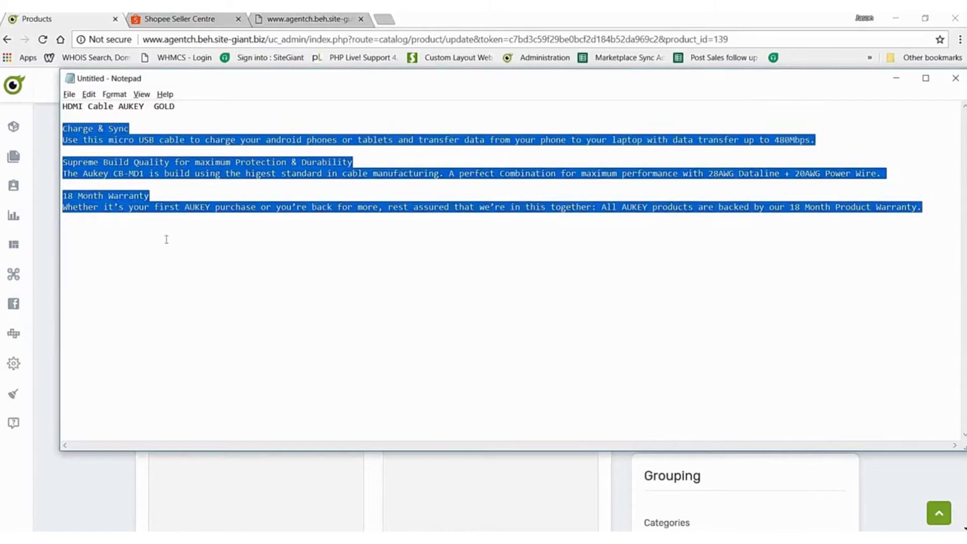
key(alt+Tab)
key(ctrl+v)
scroll(123, 357, down, 3)
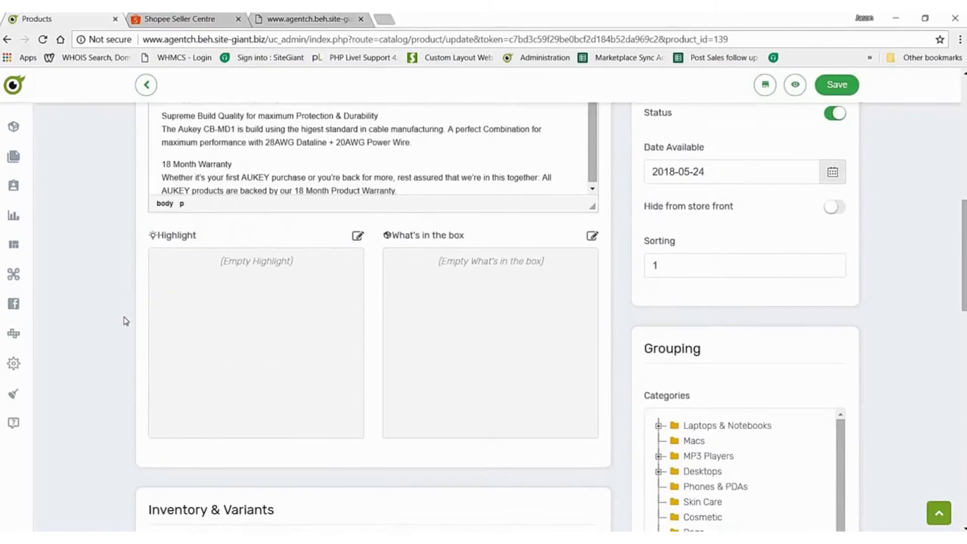
scroll(123, 321, up, 3)
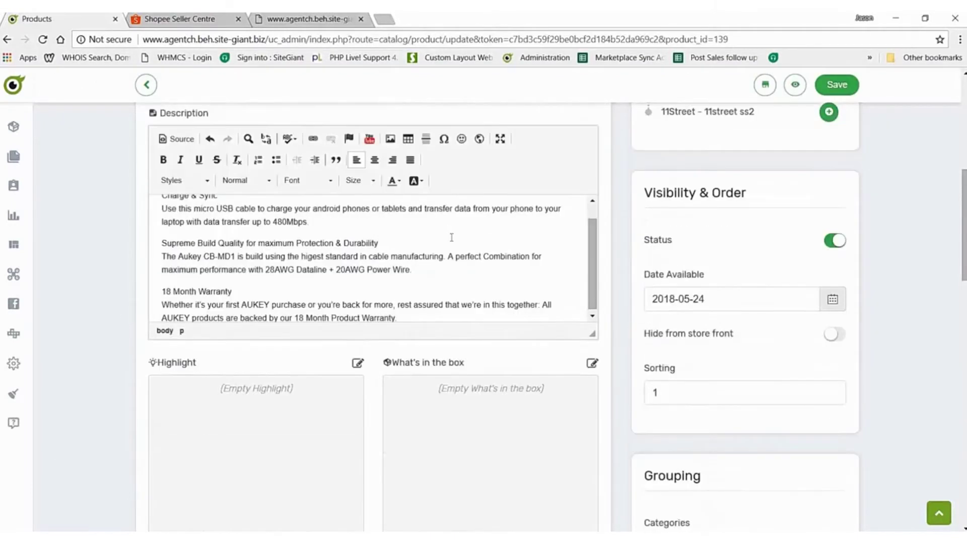
scroll(469, 256, up, 1)
scroll(463, 254, down, 1)
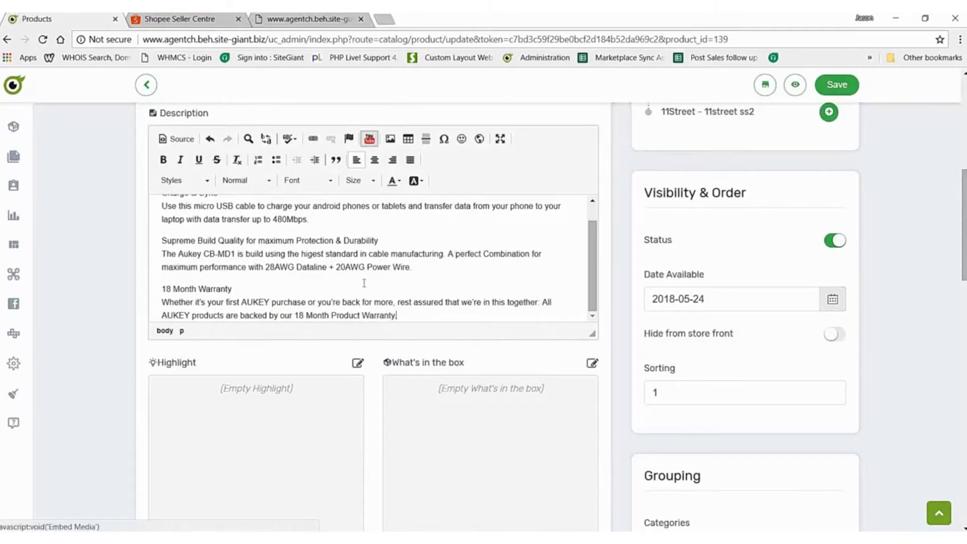
Change the Inventory quantity from 1 to 99
scroll(359, 290, down, 5)
scroll(359, 290, down, 3)
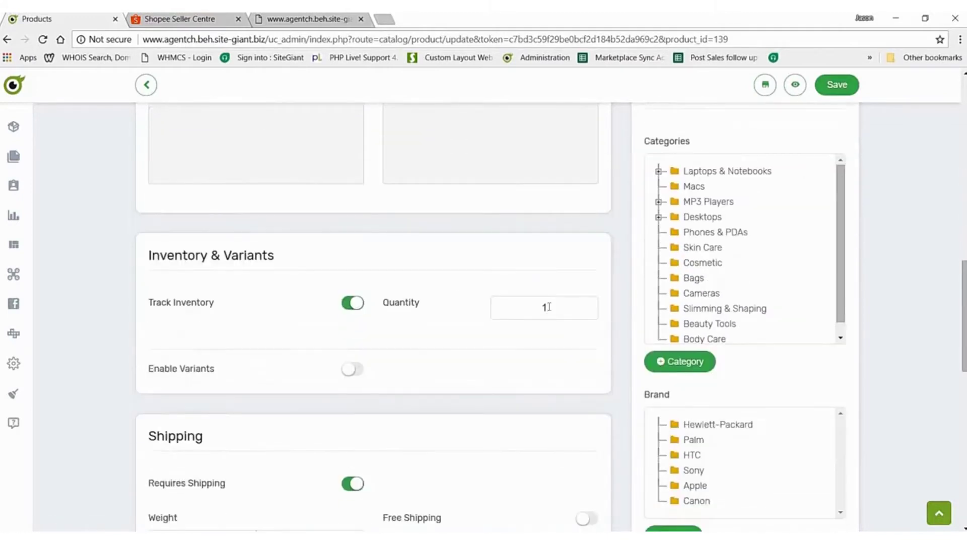
double_click(504, 313)
text(99)
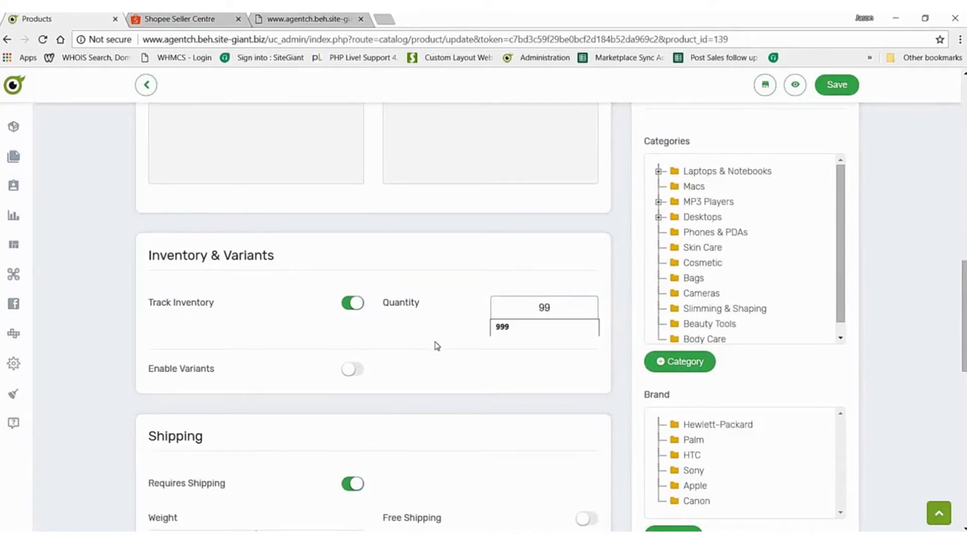
scroll(434, 338, down, 3)
scroll(426, 330, up, 20)
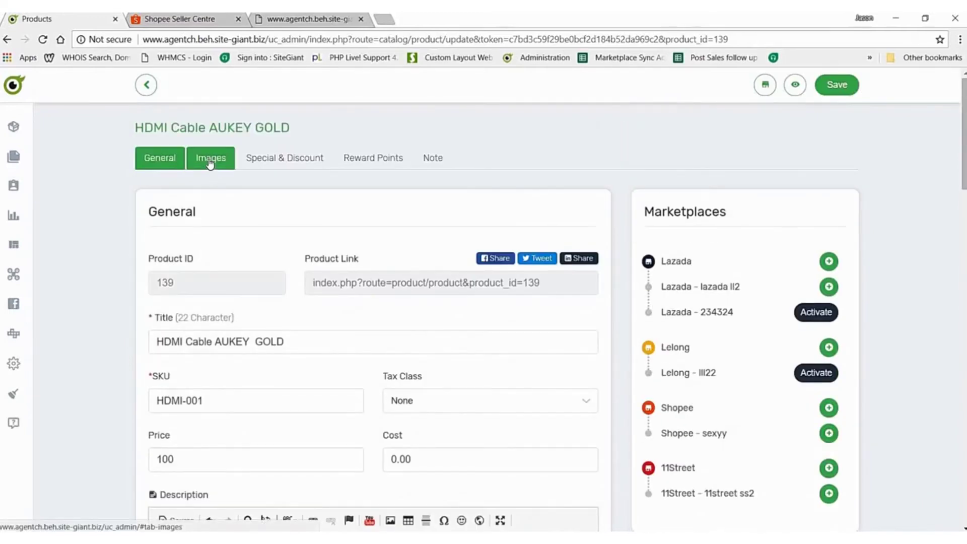
click(210, 163)
Upload the three cable photos Pic 1, pic 2 and pic 3
scroll(314, 332, down, 1)
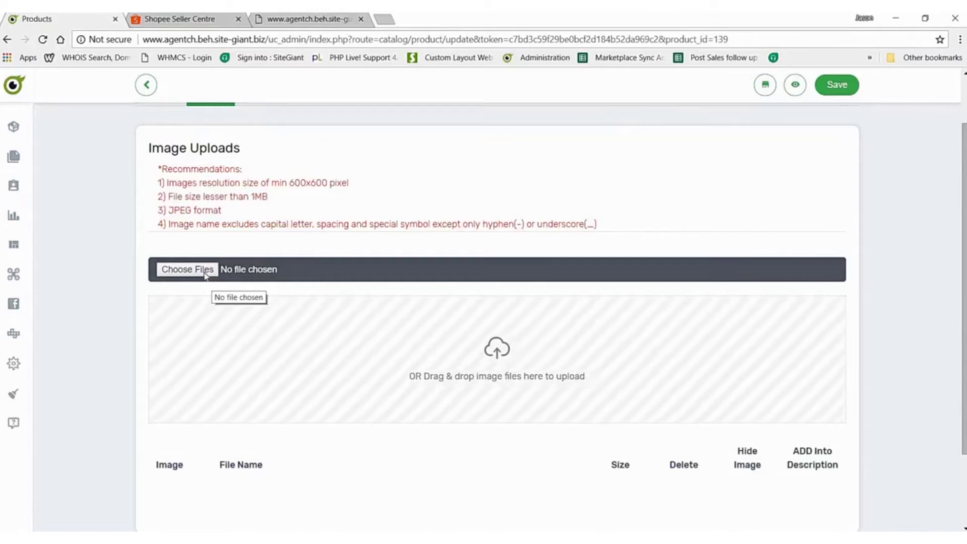
click(206, 275)
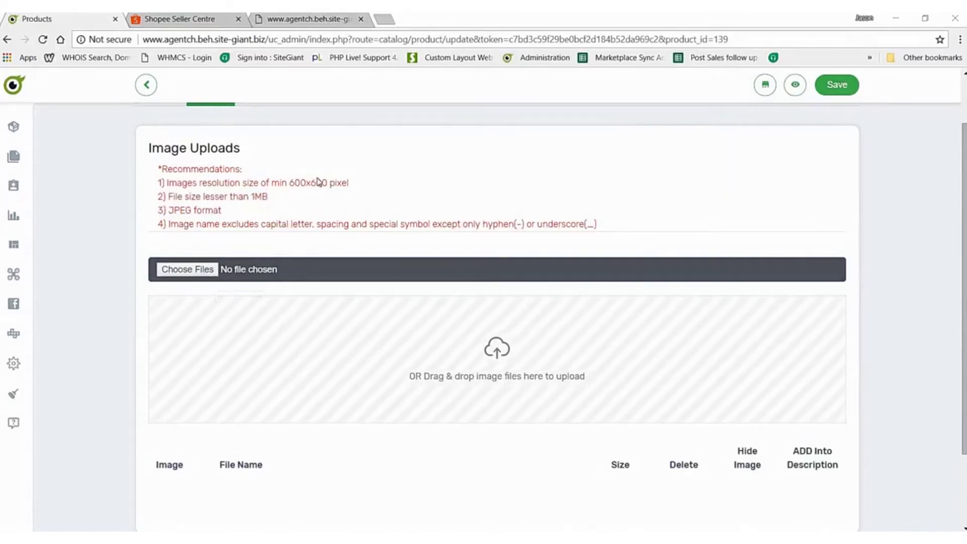
scroll(297, 184, down, 1)
scroll(297, 184, down, 4)
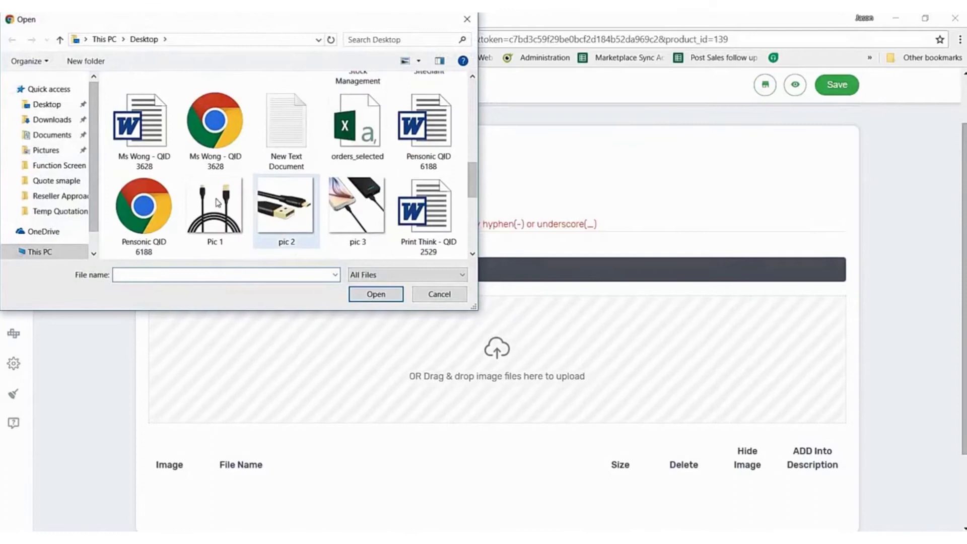
click(209, 126)
ctrl+click(351, 110)
click(375, 295)
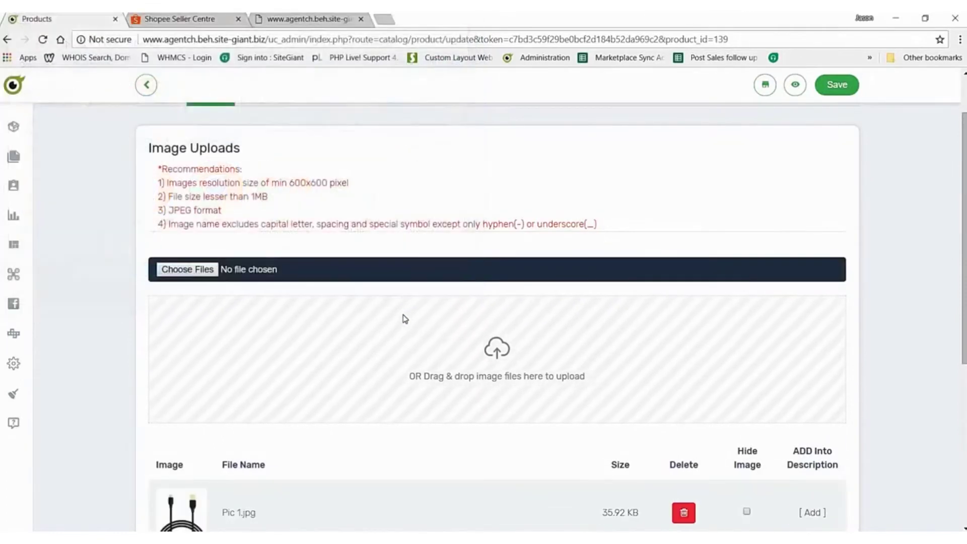
scroll(363, 307, down, 2)
scroll(396, 353, down, 3)
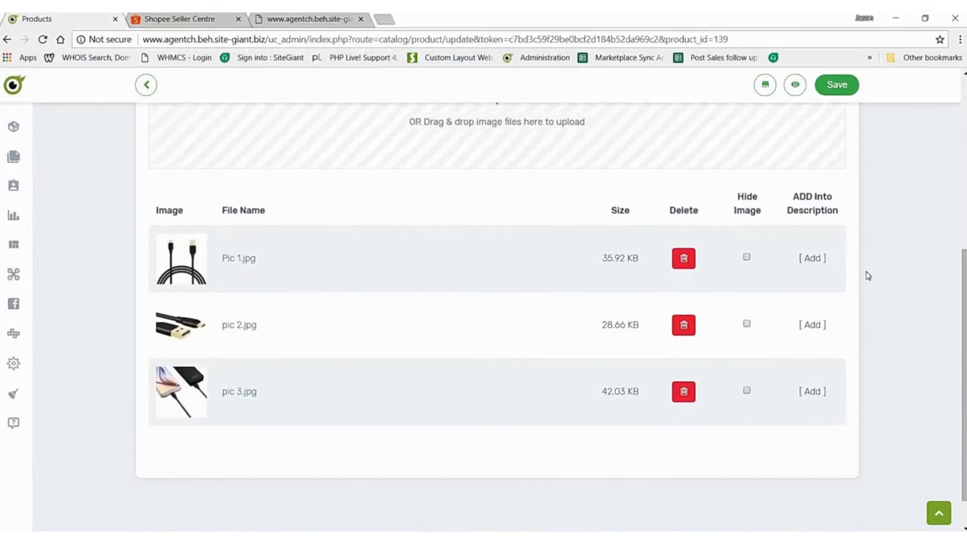
Add each of the three photos into the description, confirming every alert
click(813, 260)
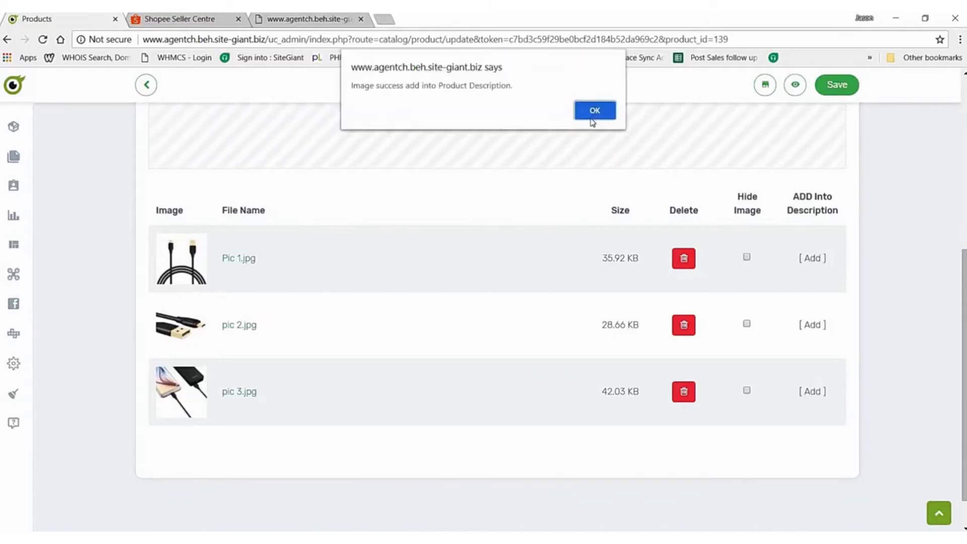
key(Return)
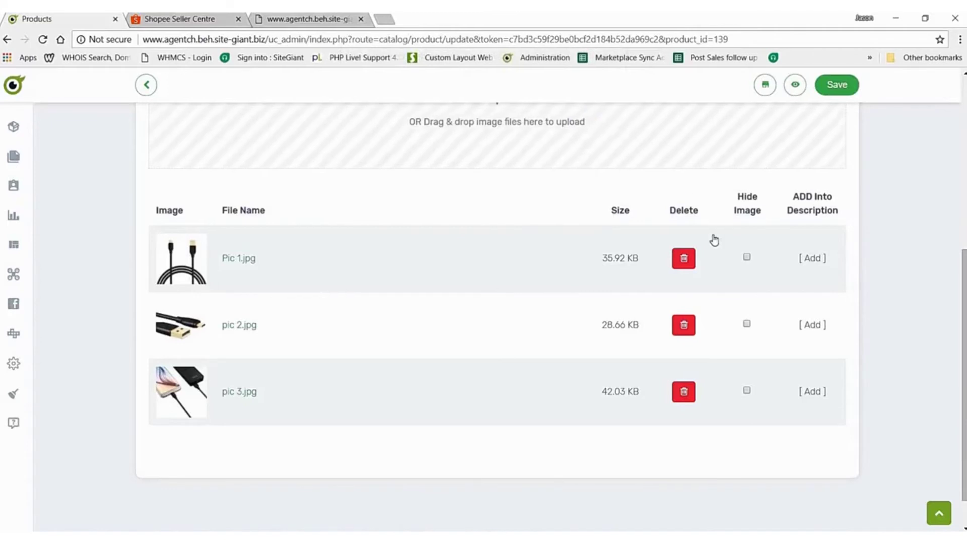
click(811, 326)
key(Return)
click(812, 393)
key(Return)
scroll(255, 192, up, 10)
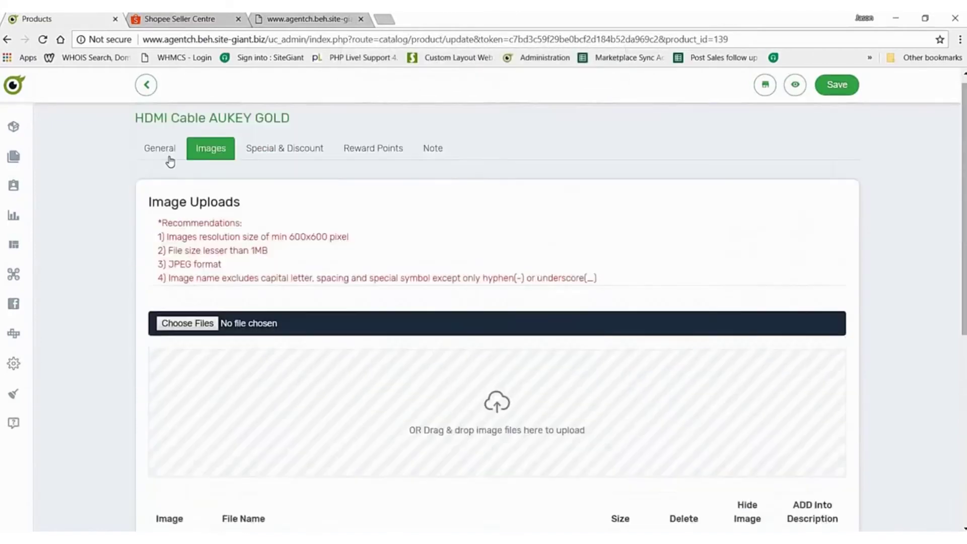
Review the photo-filled description on the General tab and save the product
click(160, 158)
scroll(521, 306, down, 5)
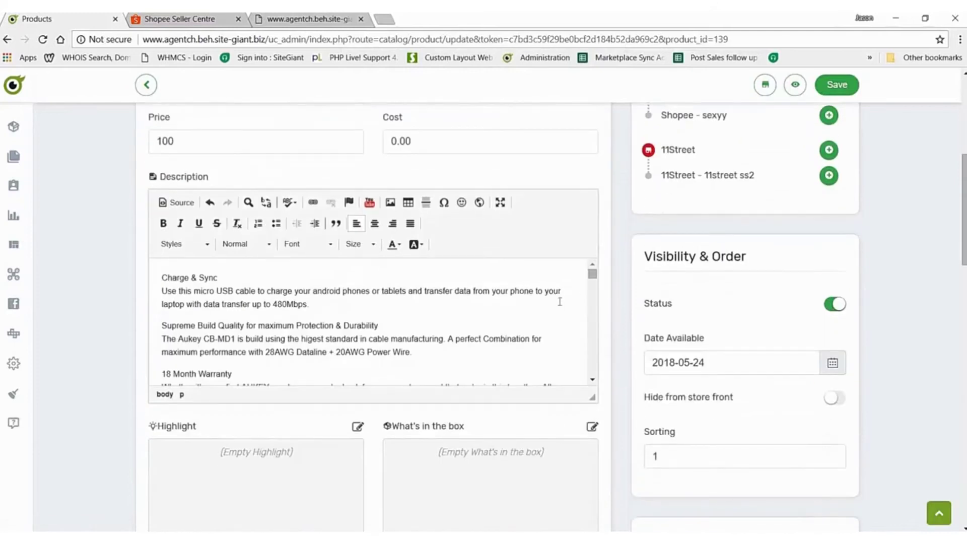
scroll(558, 307, down, 8)
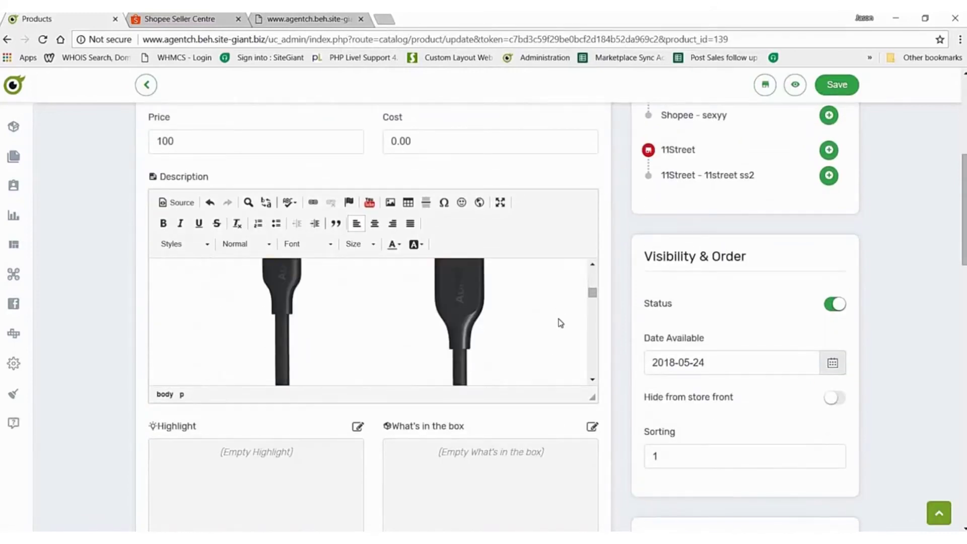
scroll(558, 323, down, 8)
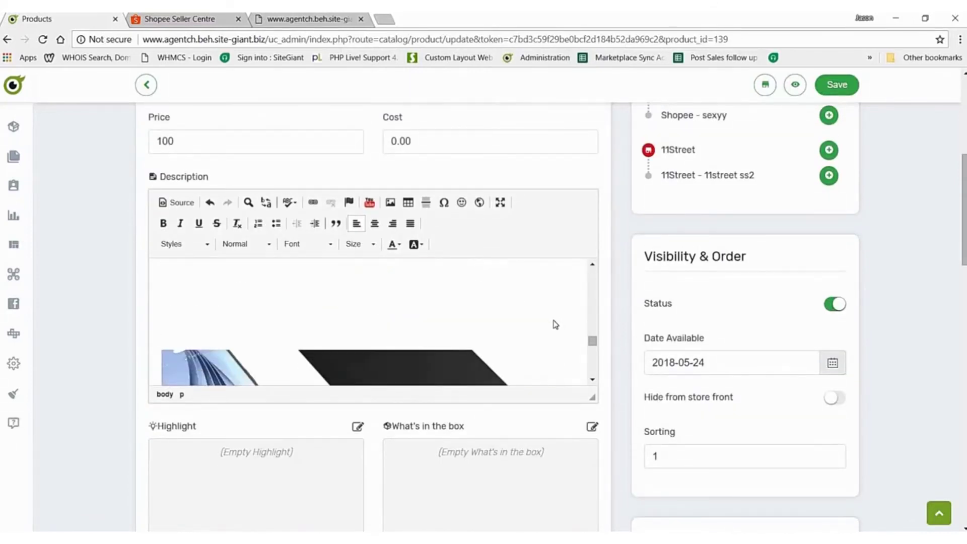
scroll(555, 324, up, 4)
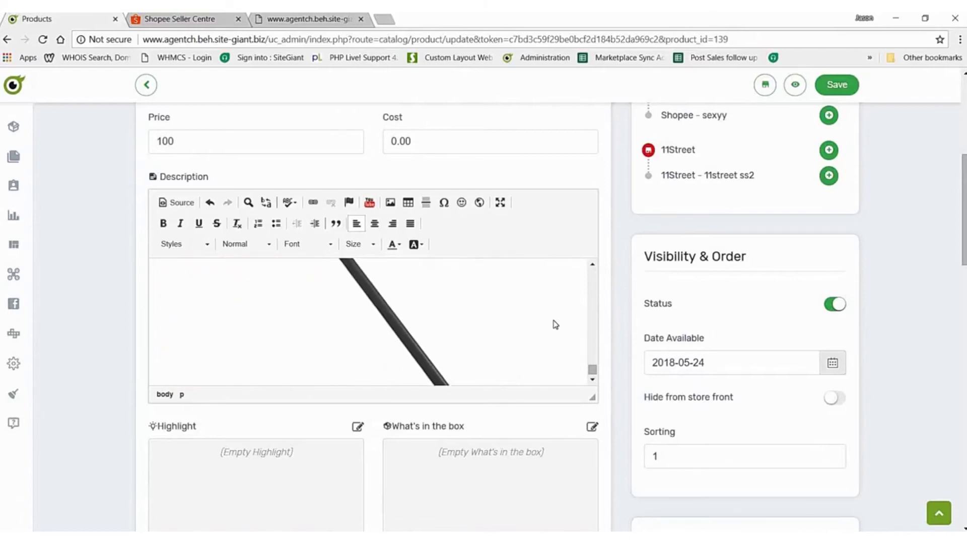
scroll(555, 324, up, 8)
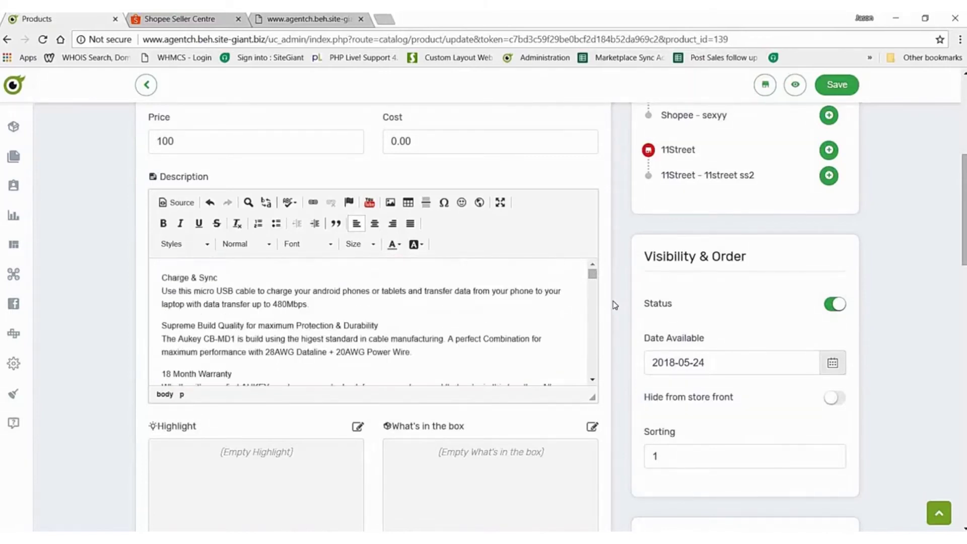
scroll(614, 305, up, 6)
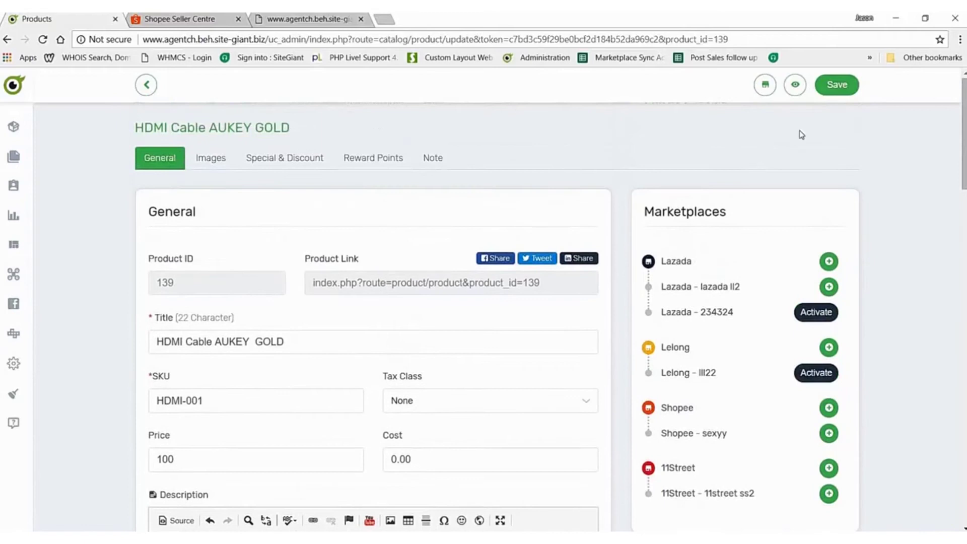
click(847, 87)
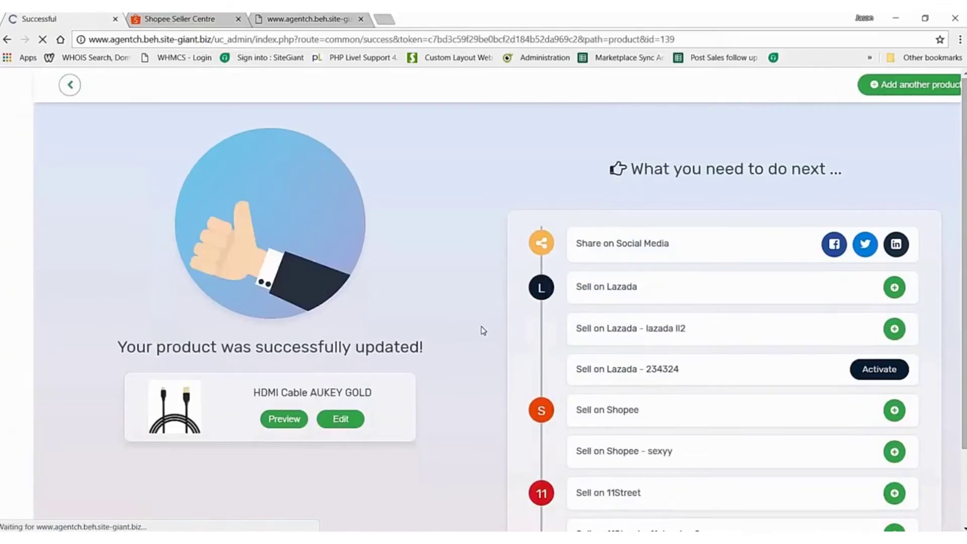
Choose Sync next to Sell on other Marketplace
scroll(483, 327, down, 1)
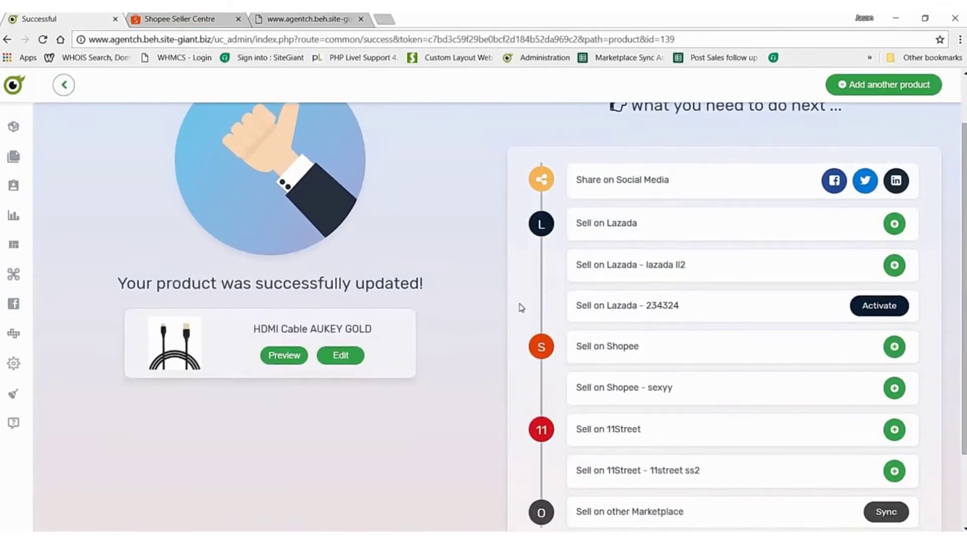
scroll(819, 393, down, 2)
scroll(830, 403, down, 1)
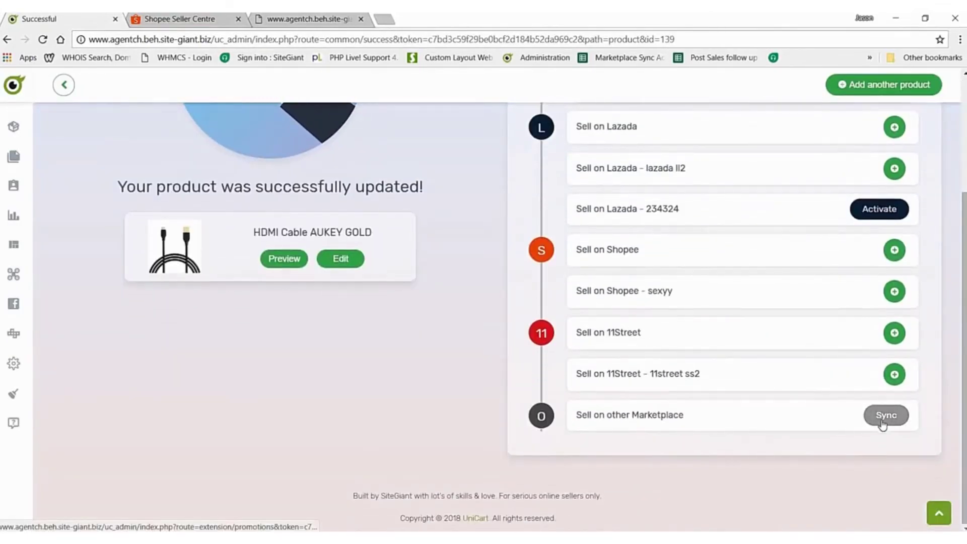
click(882, 424)
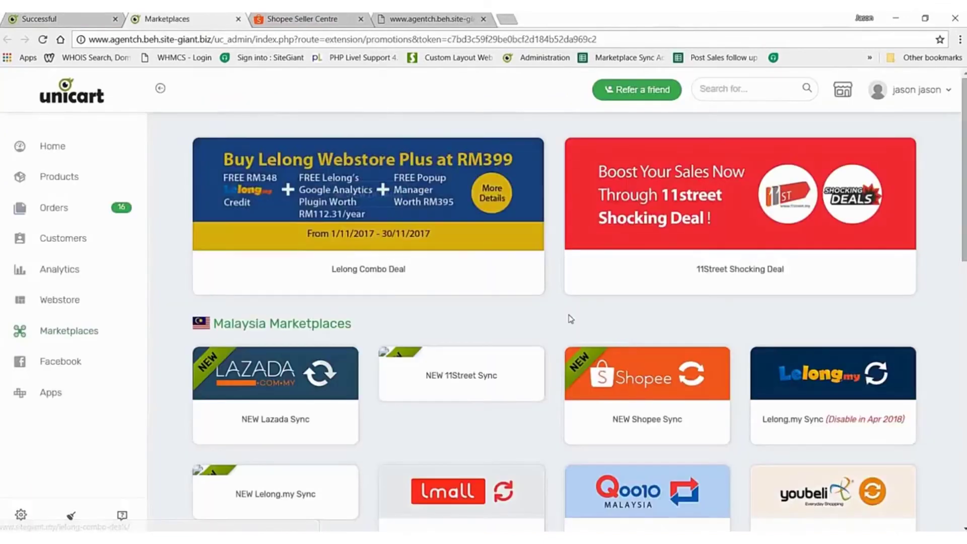
Open the NEW Shopee Sync page and scroll to the HDMI Cable AUKEY GOLD row
click(643, 379)
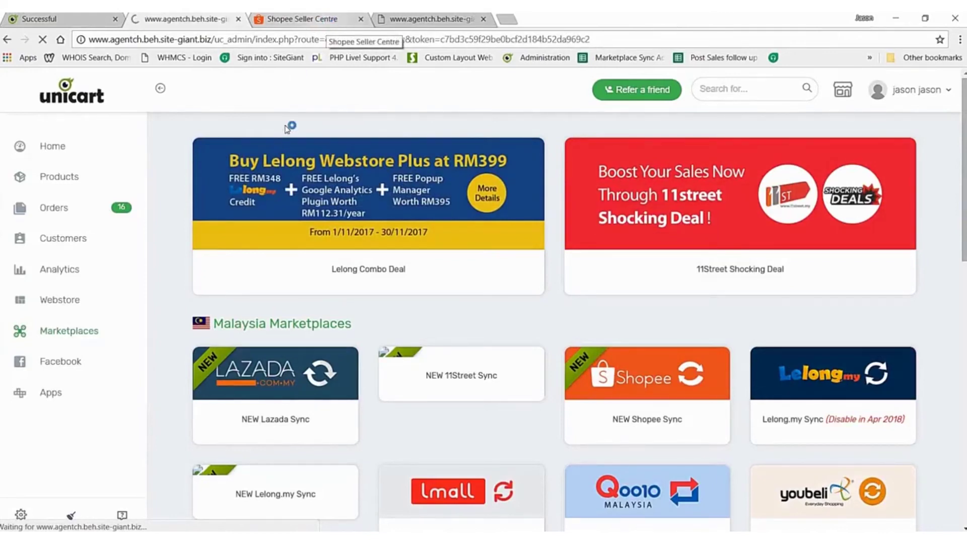
scroll(259, 236, down, 3)
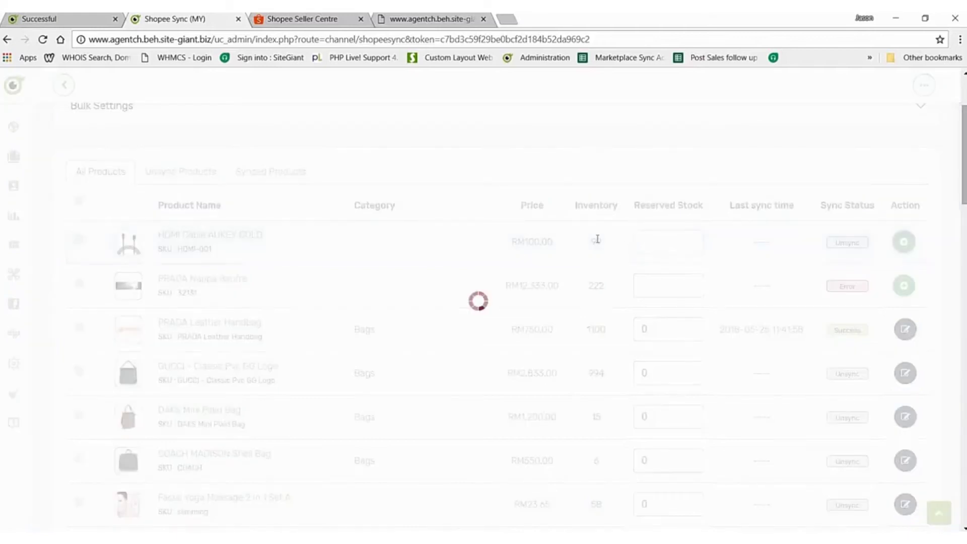
scroll(521, 267, down, 3)
scroll(522, 263, down, 1)
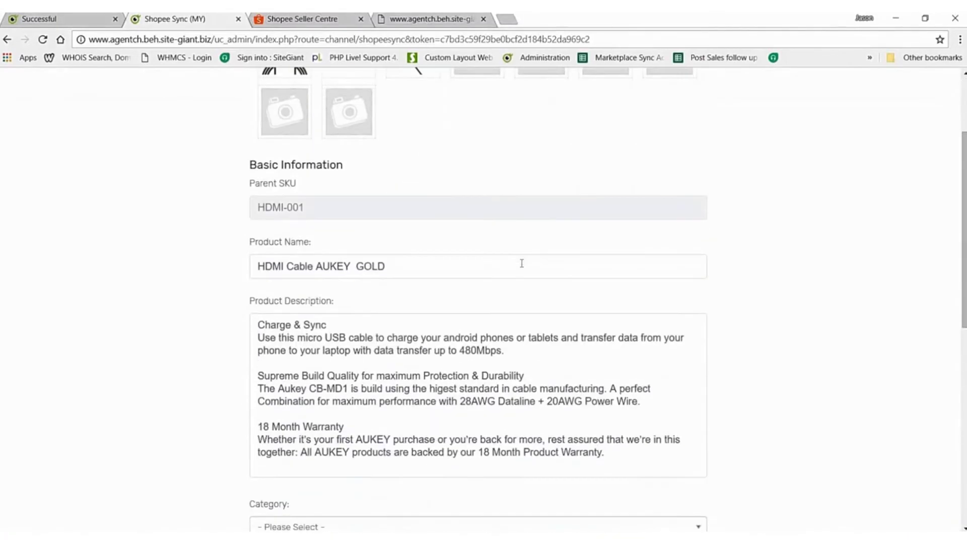
scroll(522, 262, up, 1)
scroll(522, 267, up, 2)
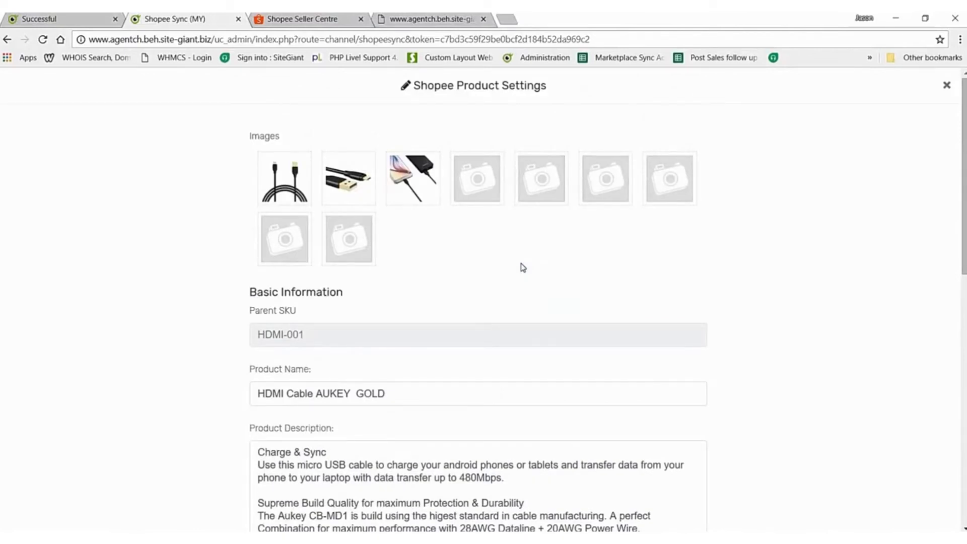
scroll(523, 267, down, 3)
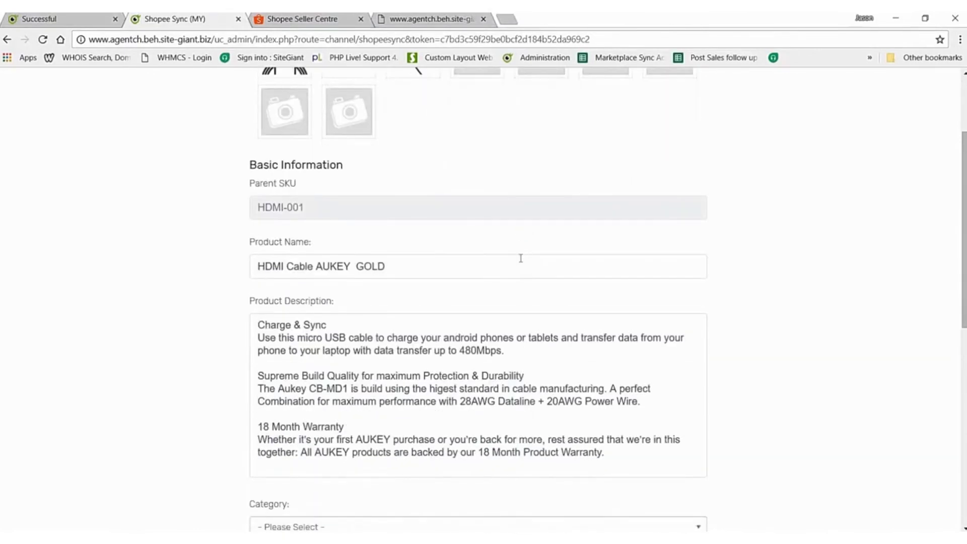
scroll(520, 258, down, 3)
scroll(498, 280, down, 6)
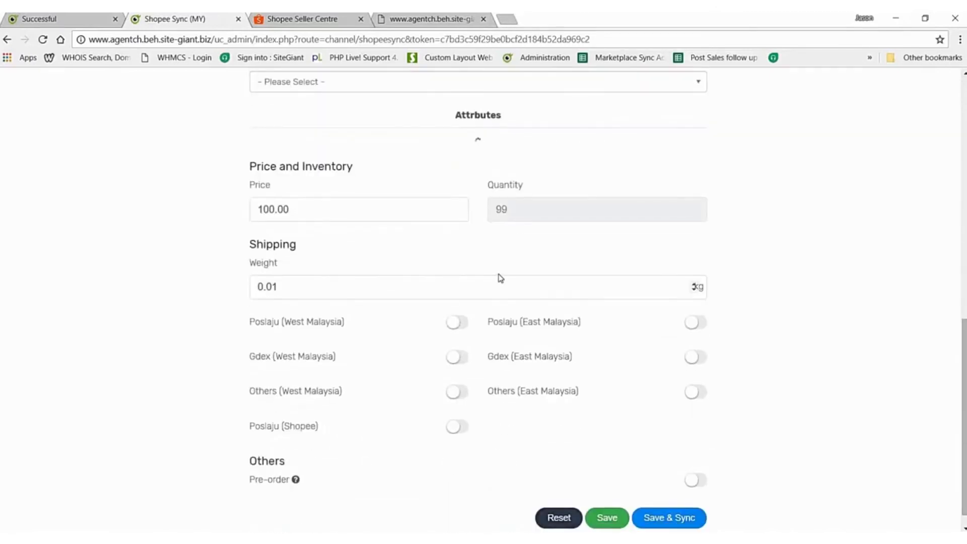
scroll(500, 272, up, 1)
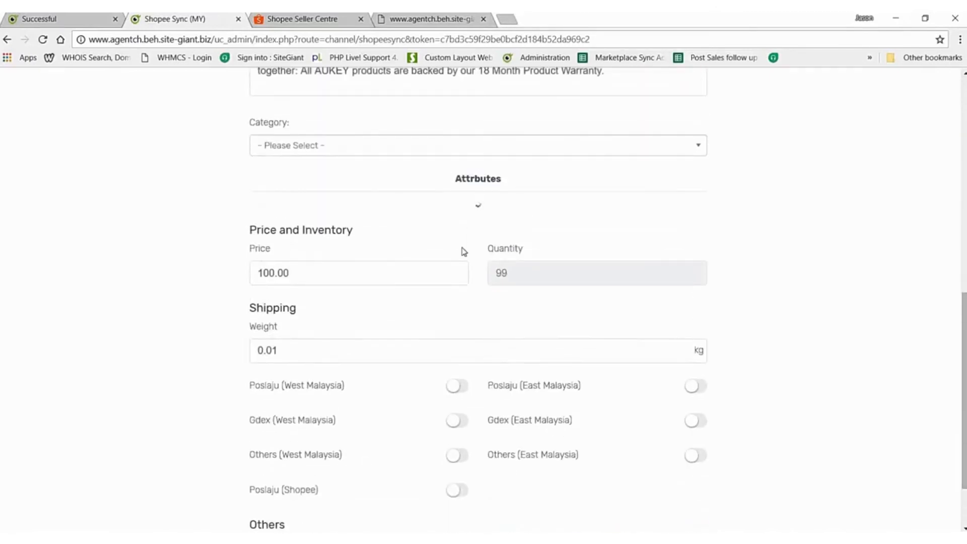
Search 'cable' and pick Cables & Chargers > Chargers as the Shopee category
click(362, 154)
text(cabl)
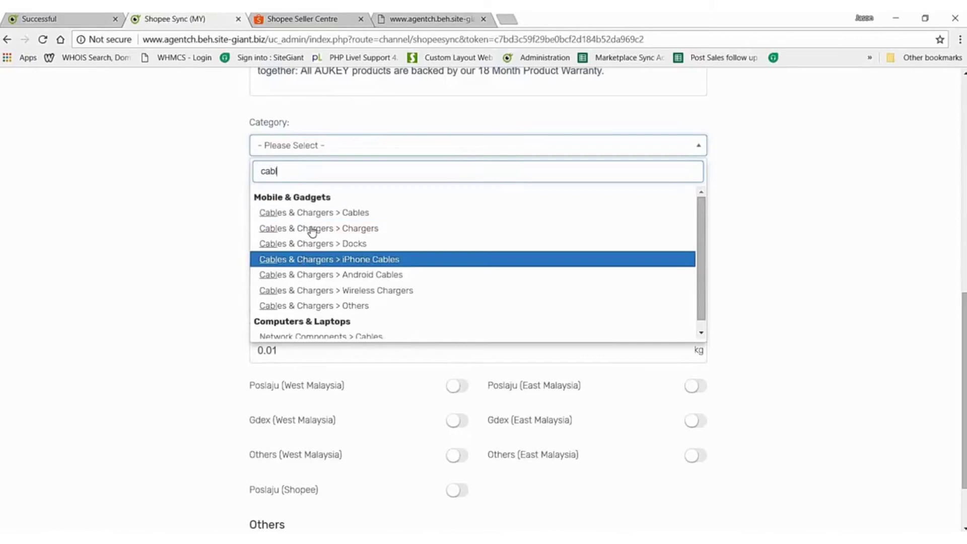
text(e)
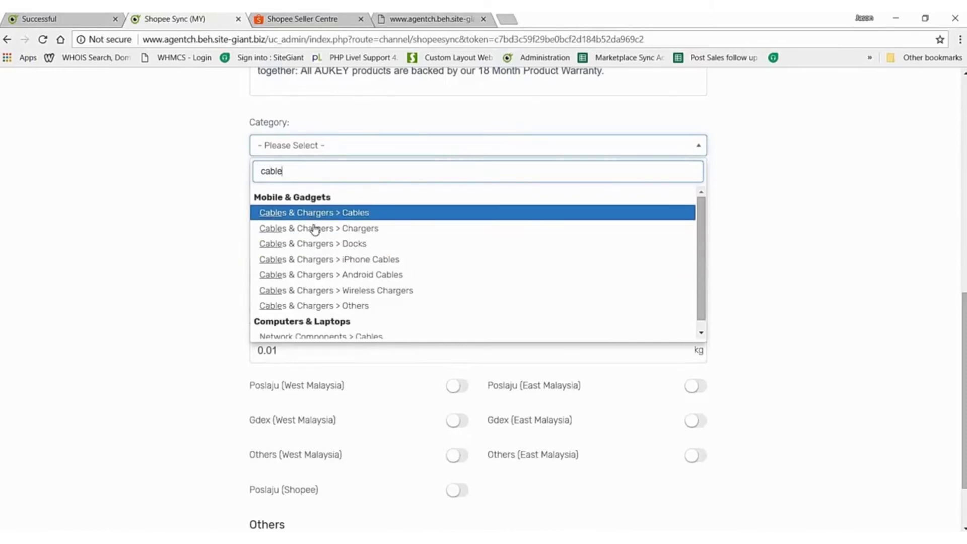
click(386, 226)
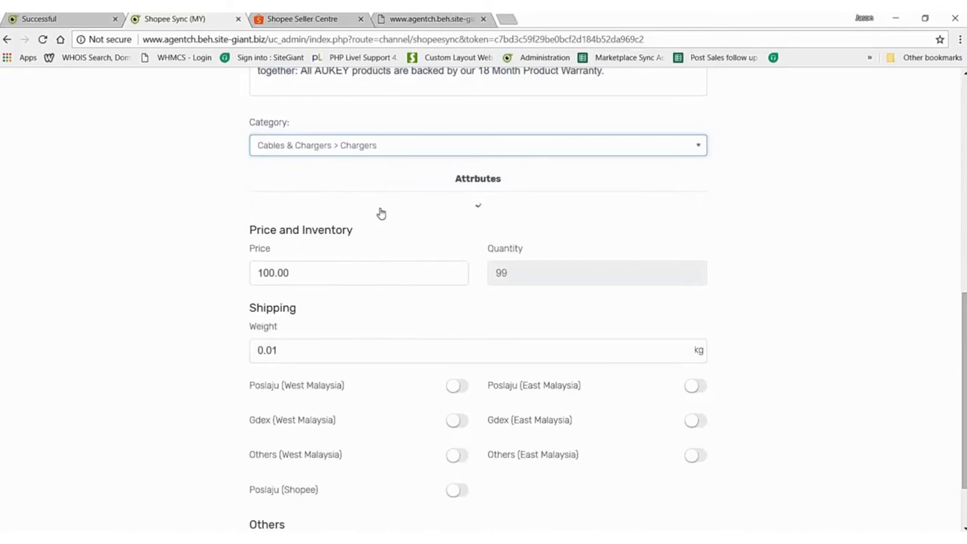
Select ASUS for the required Brand attribute
click(413, 216)
scroll(416, 313, down, 6)
scroll(411, 297, up, 2)
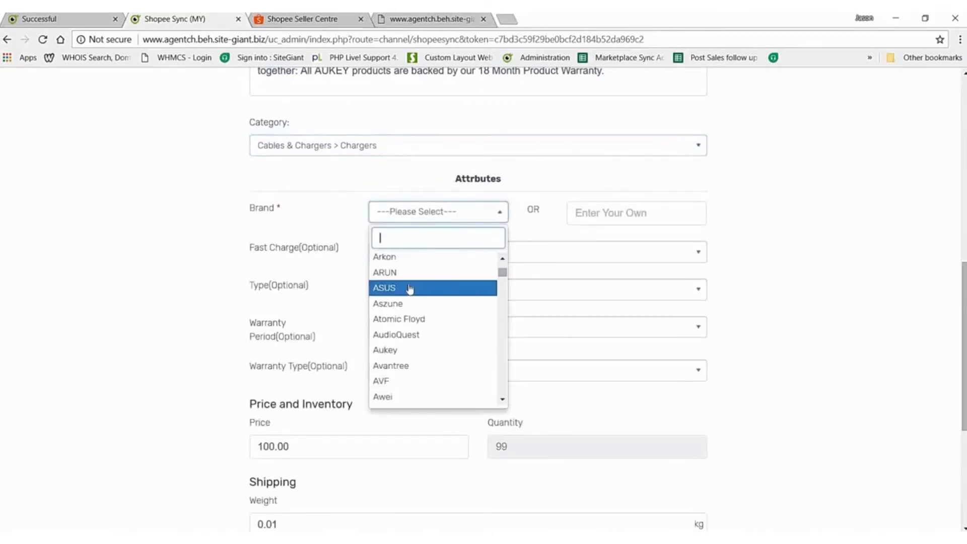
key(Return)
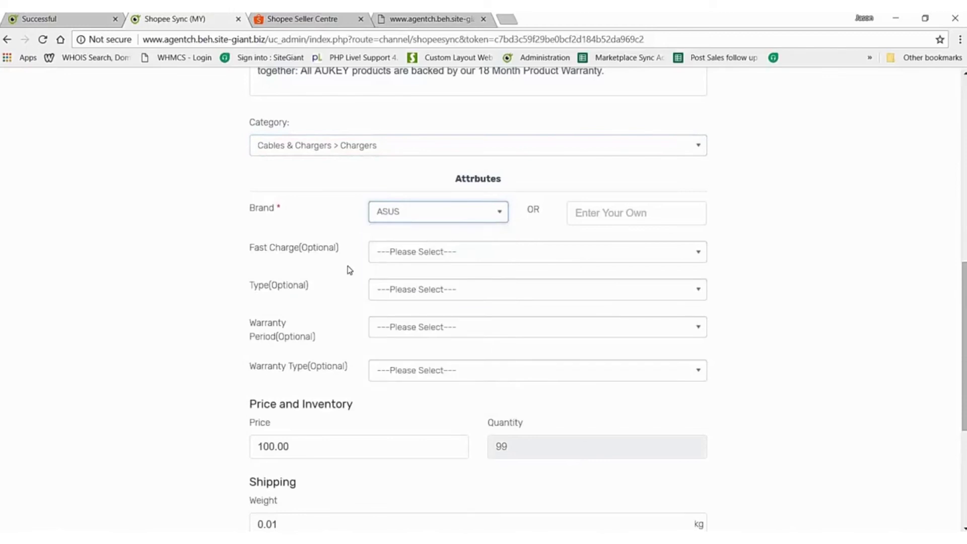
scroll(347, 264, down, 1)
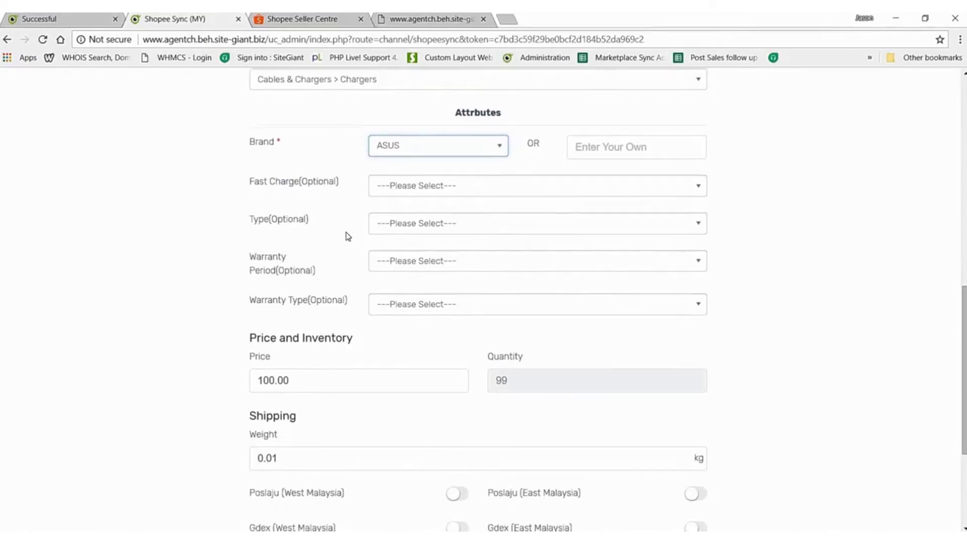
Switch on Gdex (West Malaysia), enter a GDex West price of 15, and Save & Sync
scroll(397, 309, down, 3)
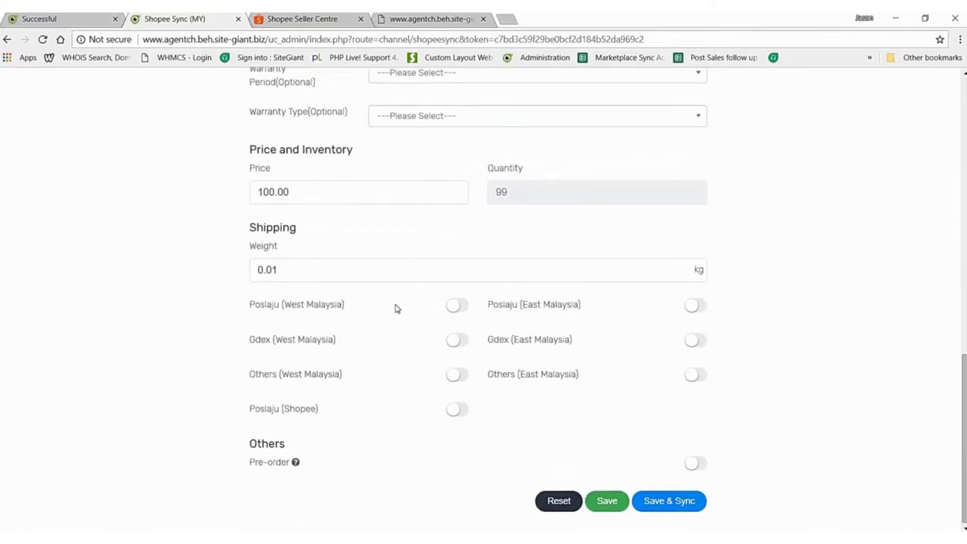
click(454, 346)
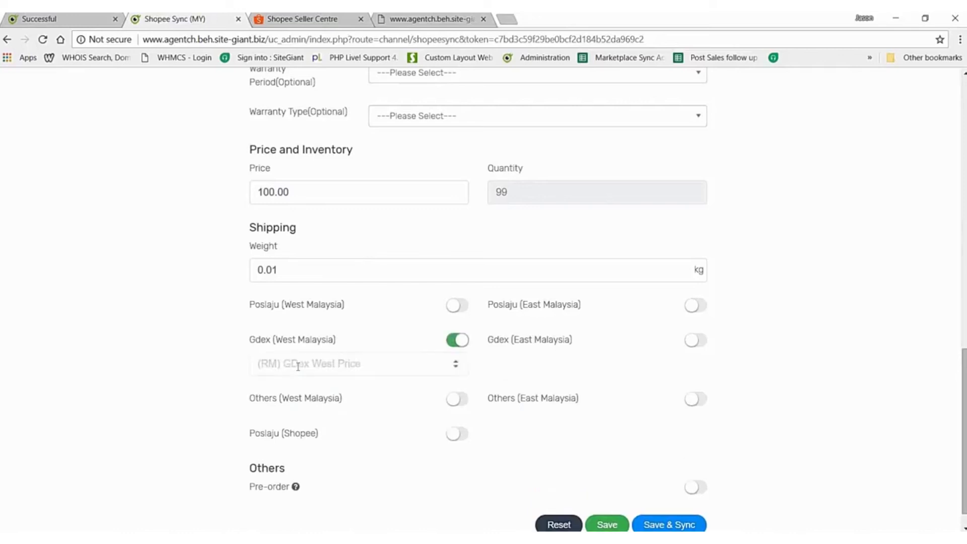
click(305, 371)
text(15)
click(507, 367)
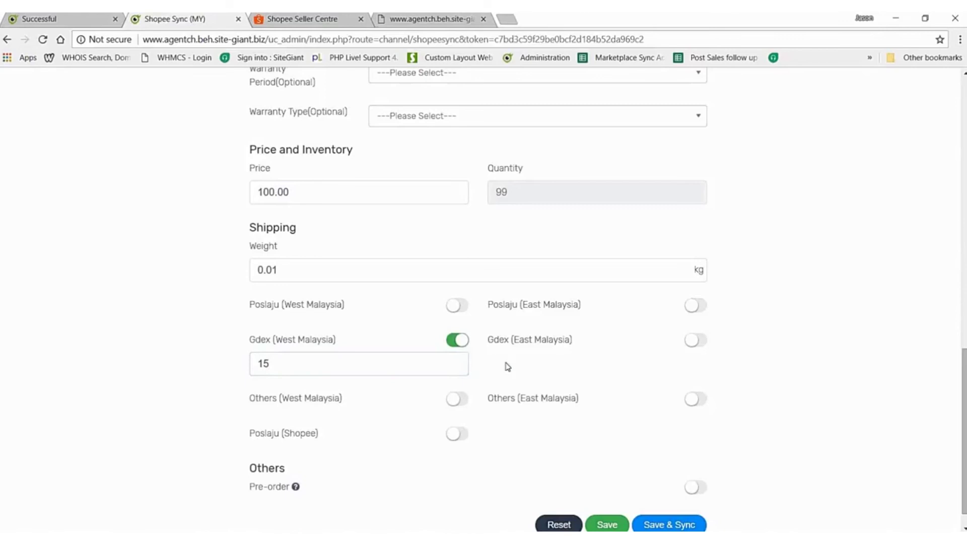
scroll(599, 465, down, 1)
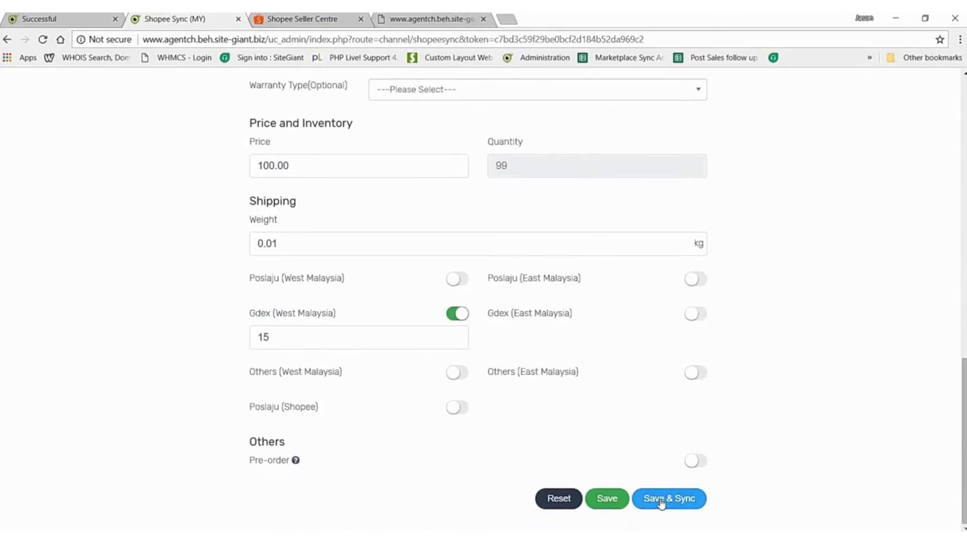
click(661, 501)
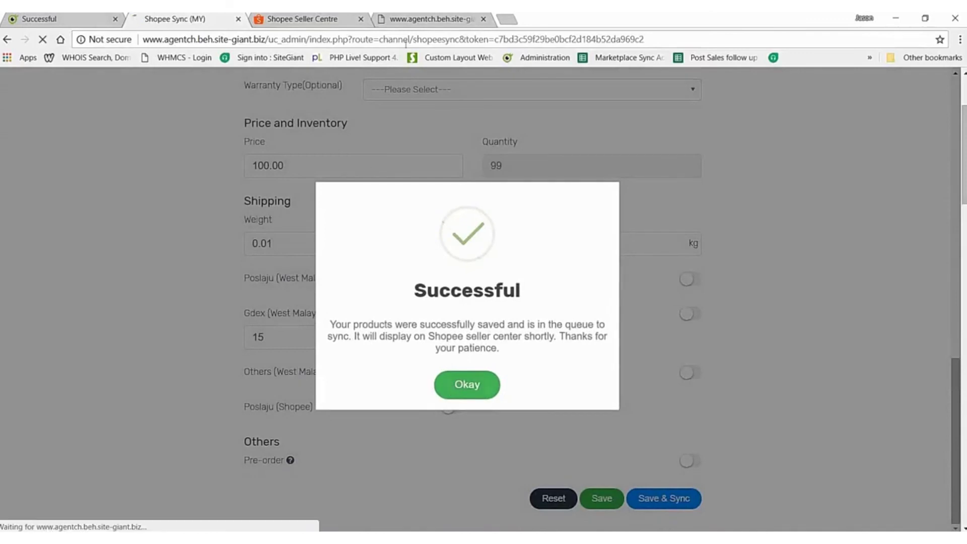
Dismiss the Successful dialog and check the HDMI row's Success sync status
click(423, 23)
click(161, 19)
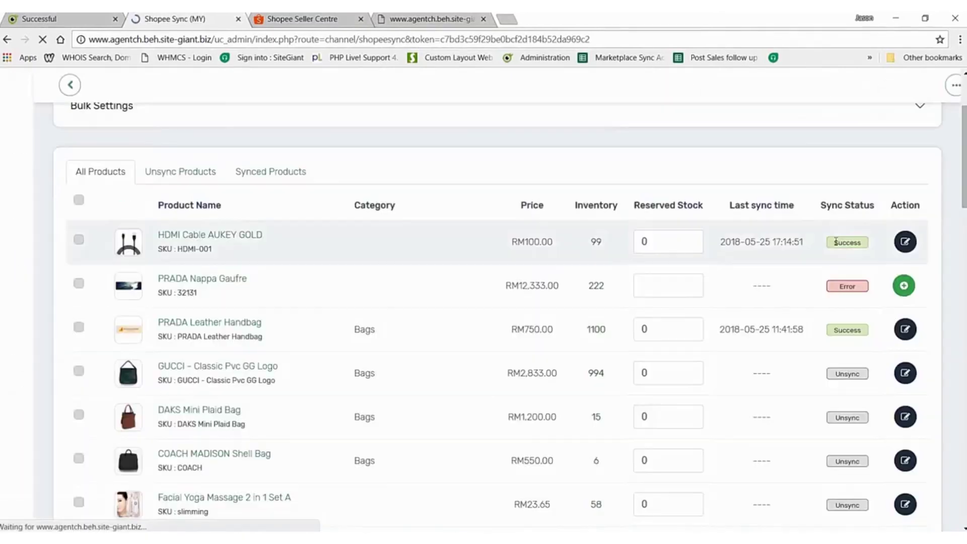
mouse_move(836, 241)
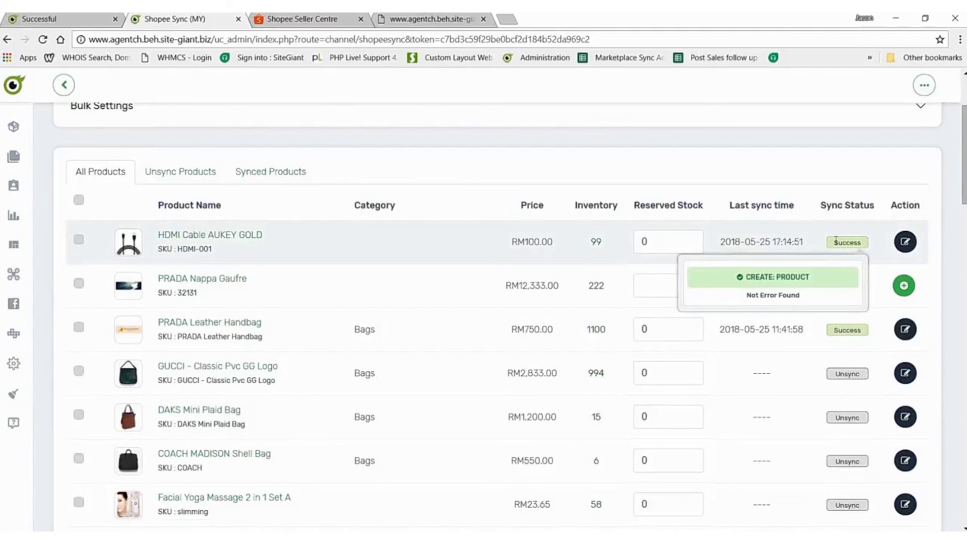
Reload My Products in Shopee Seller Centre and open the HDMI Cable AUKEY GOLD listing
click(295, 20)
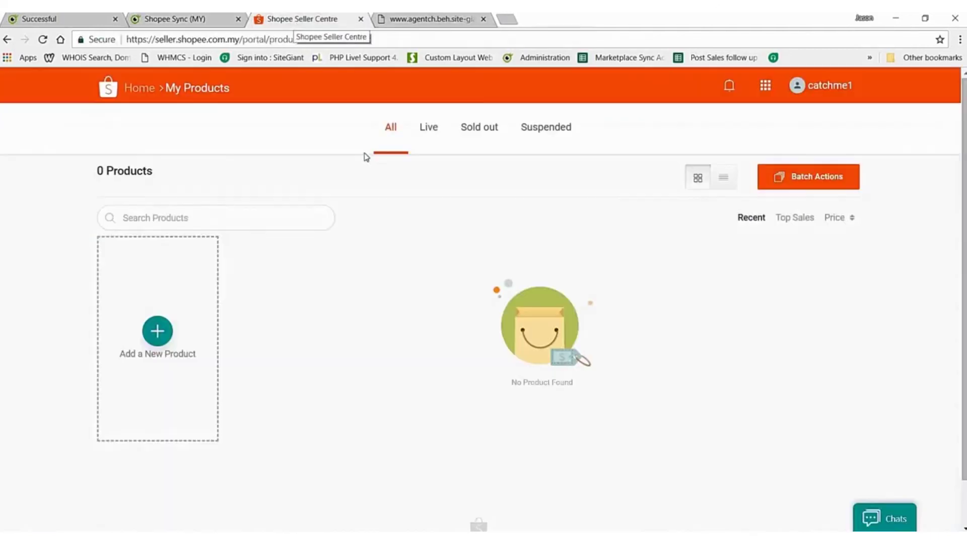
key(F5)
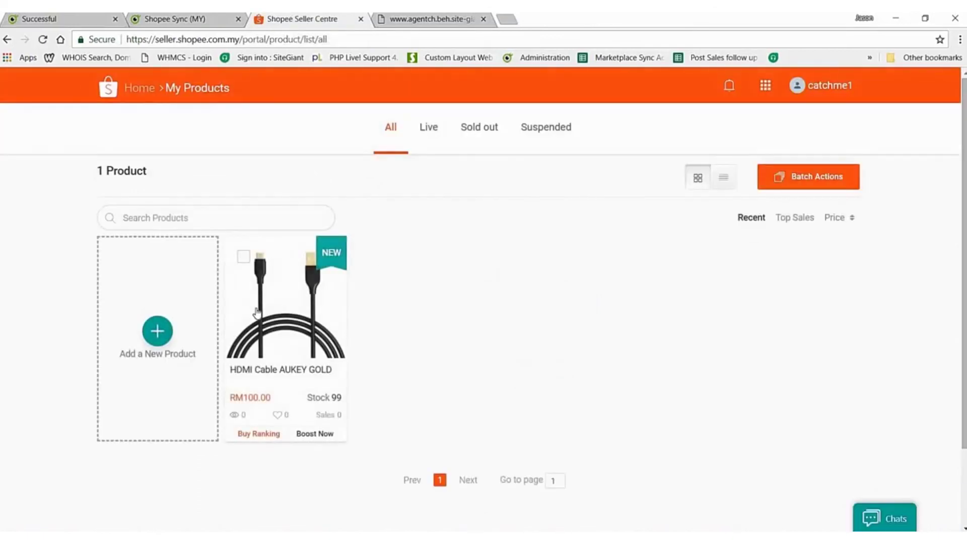
click(341, 258)
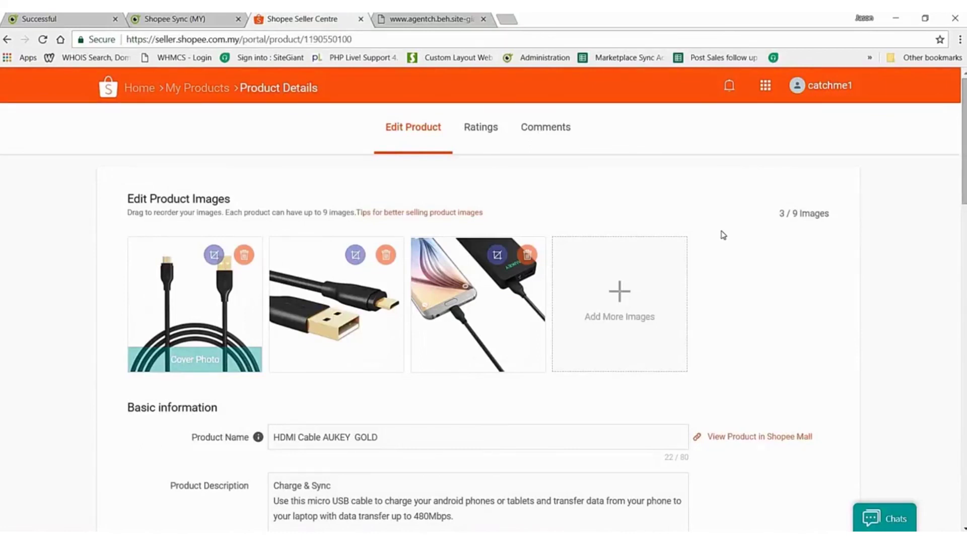
scroll(723, 236, down, 5)
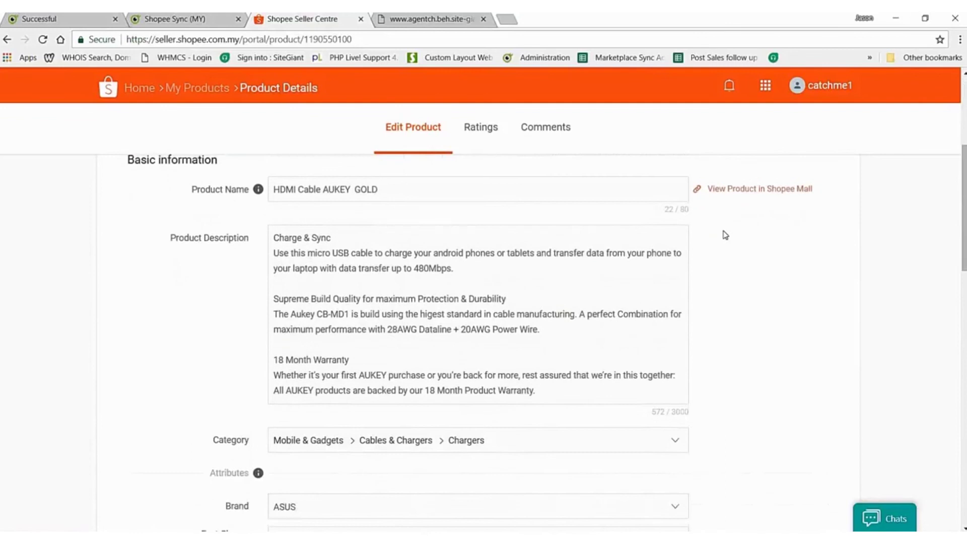
scroll(724, 235, down, 3)
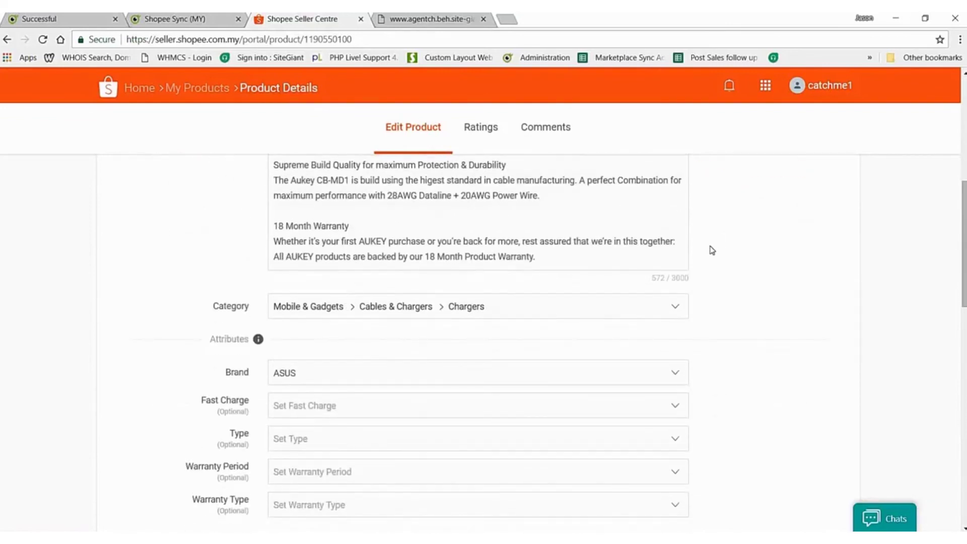
scroll(717, 253, down, 2)
scroll(726, 259, down, 3)
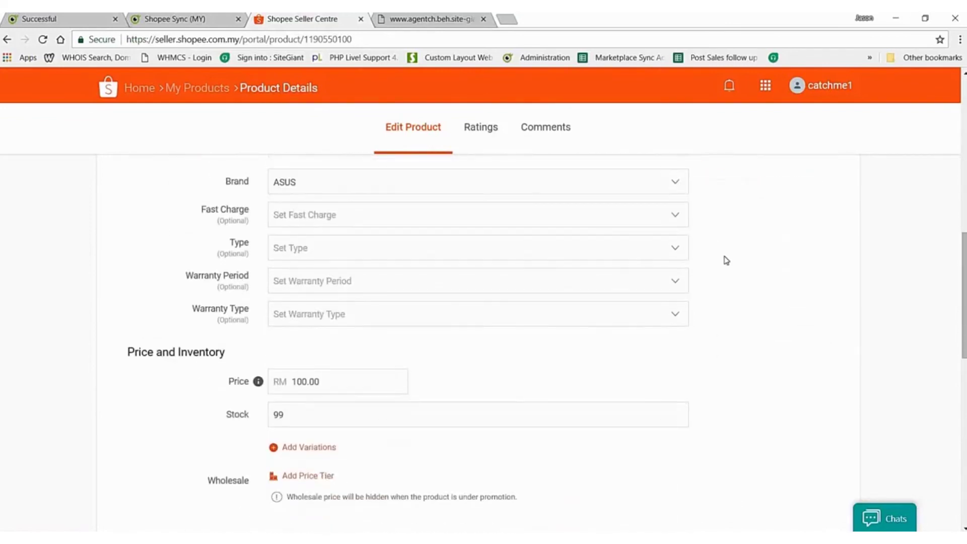
scroll(726, 261, down, 3)
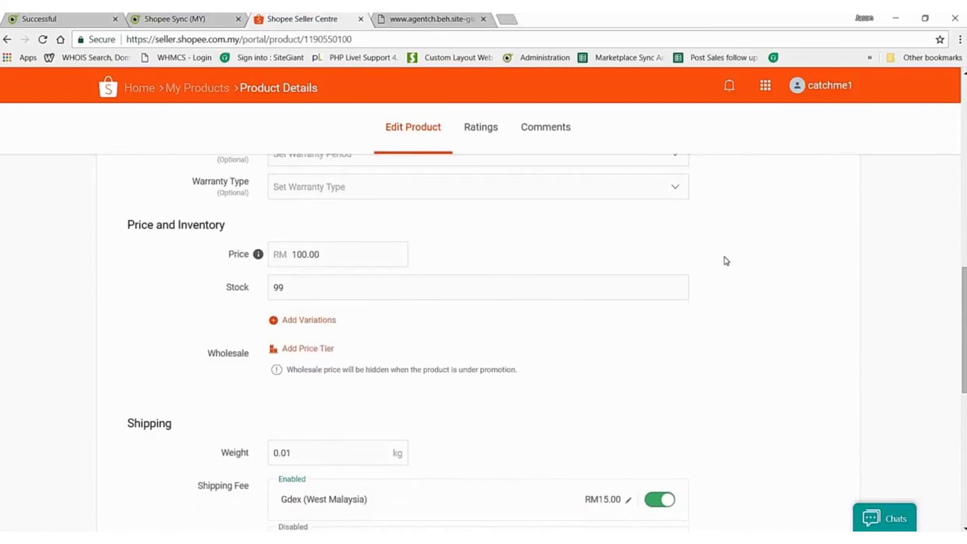
scroll(726, 261, down, 11)
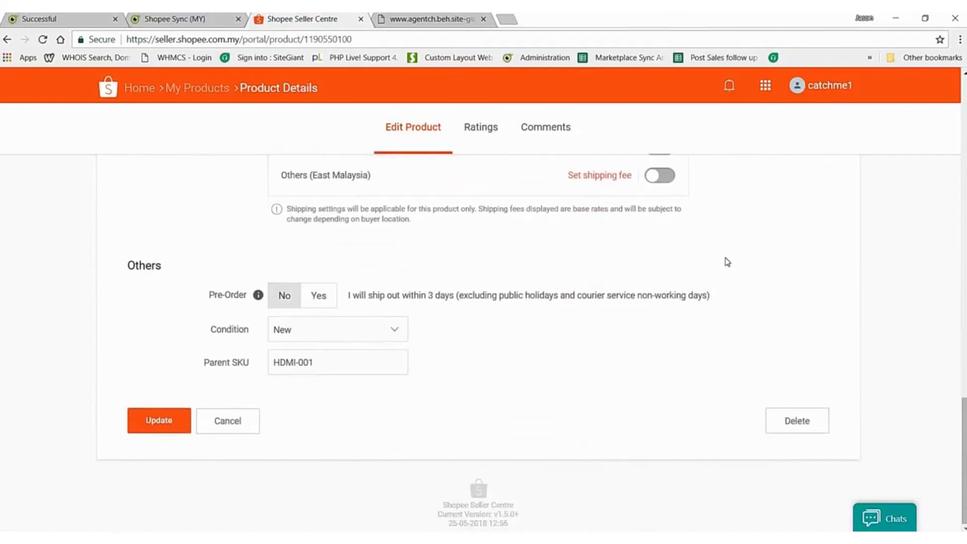
scroll(727, 261, up, 15)
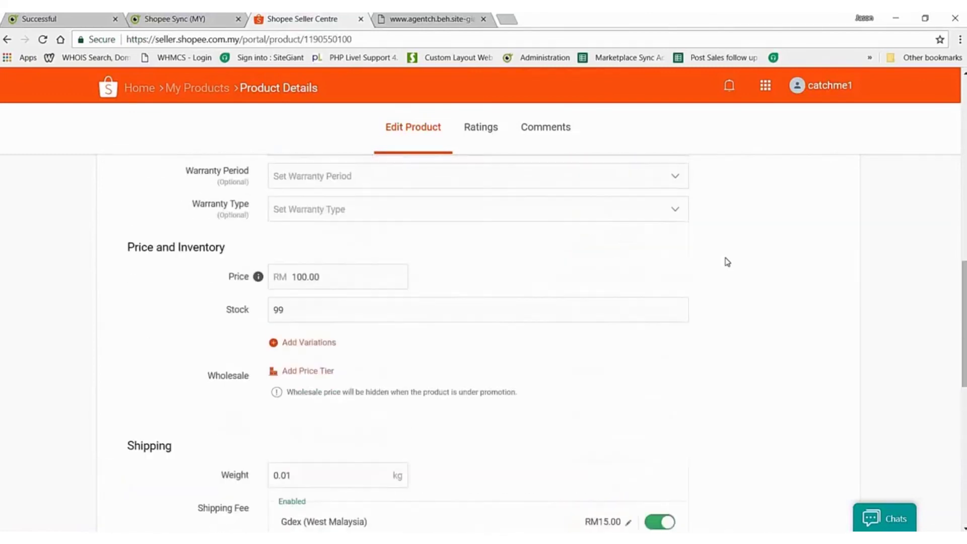
scroll(727, 262, up, 5)
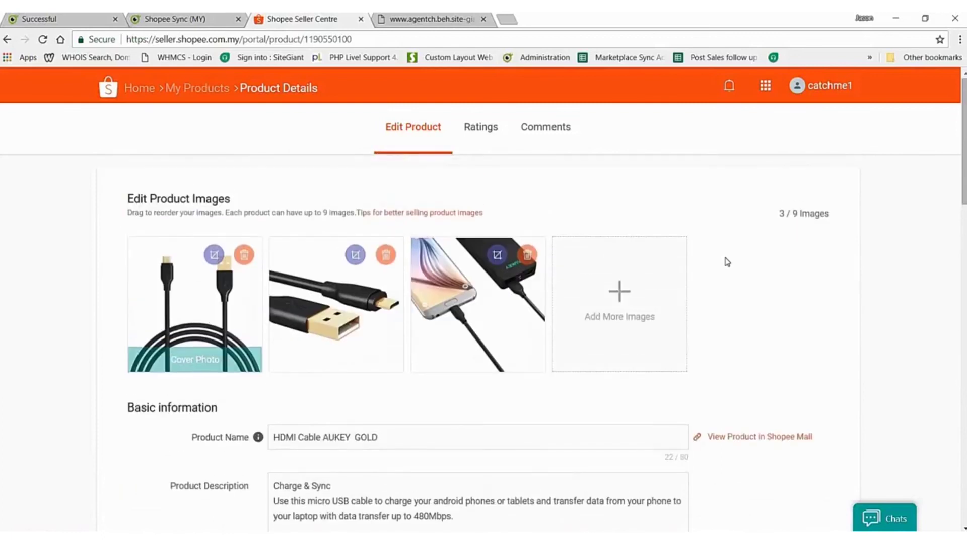